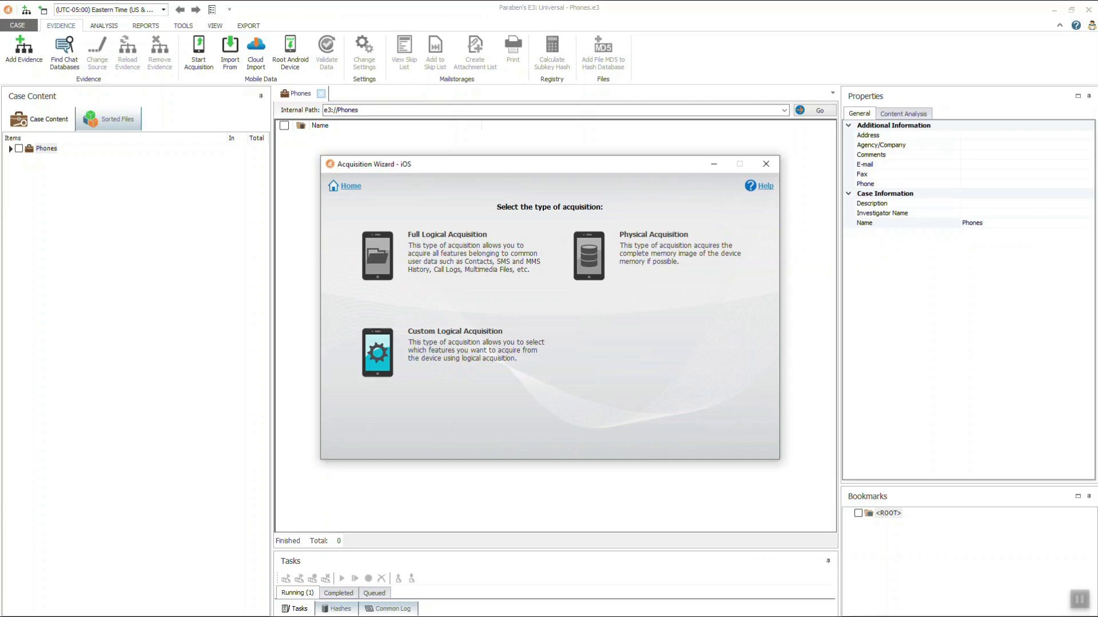
Step: Start a full logical acquisition of the Android device, setting the Unlock the file system and Remove password protection options
click(377, 353)
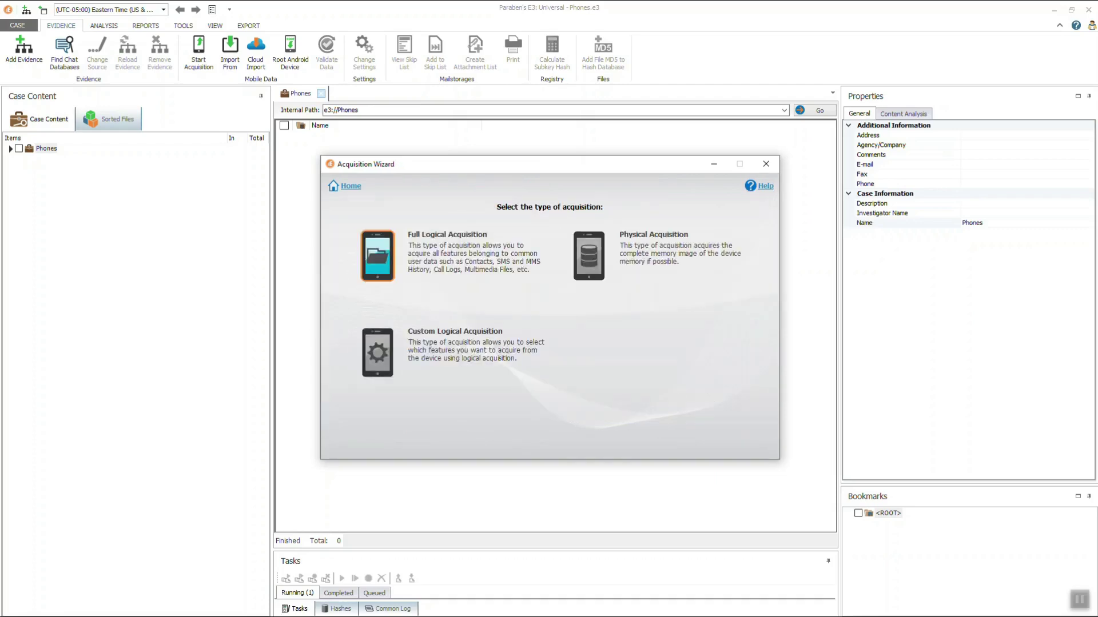
click(377, 255)
click(377, 256)
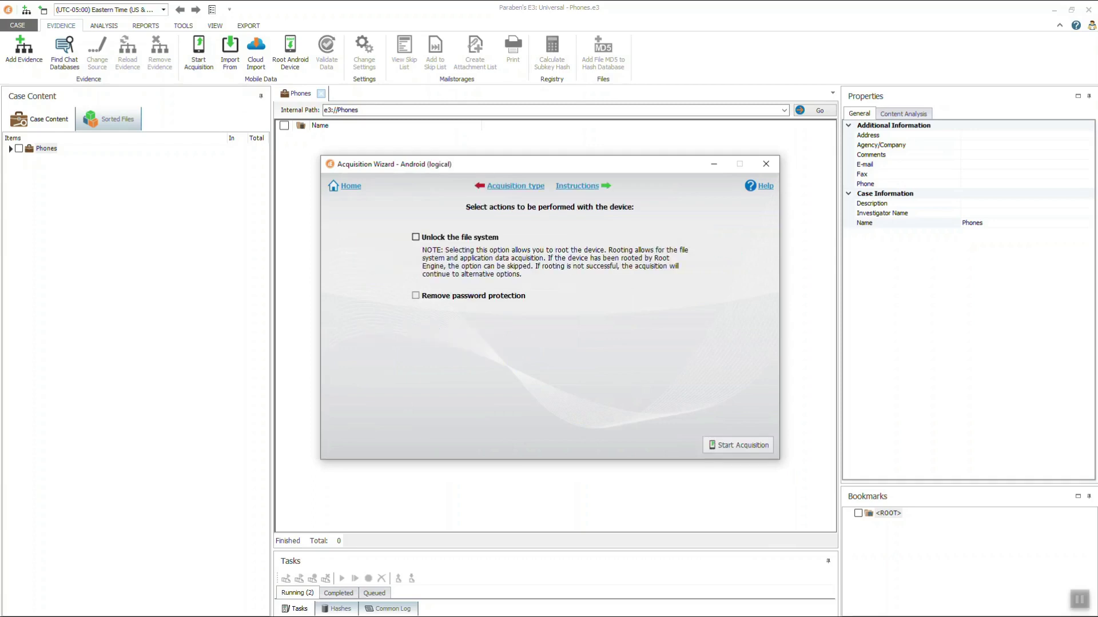
click(457, 237)
click(416, 295)
click(741, 445)
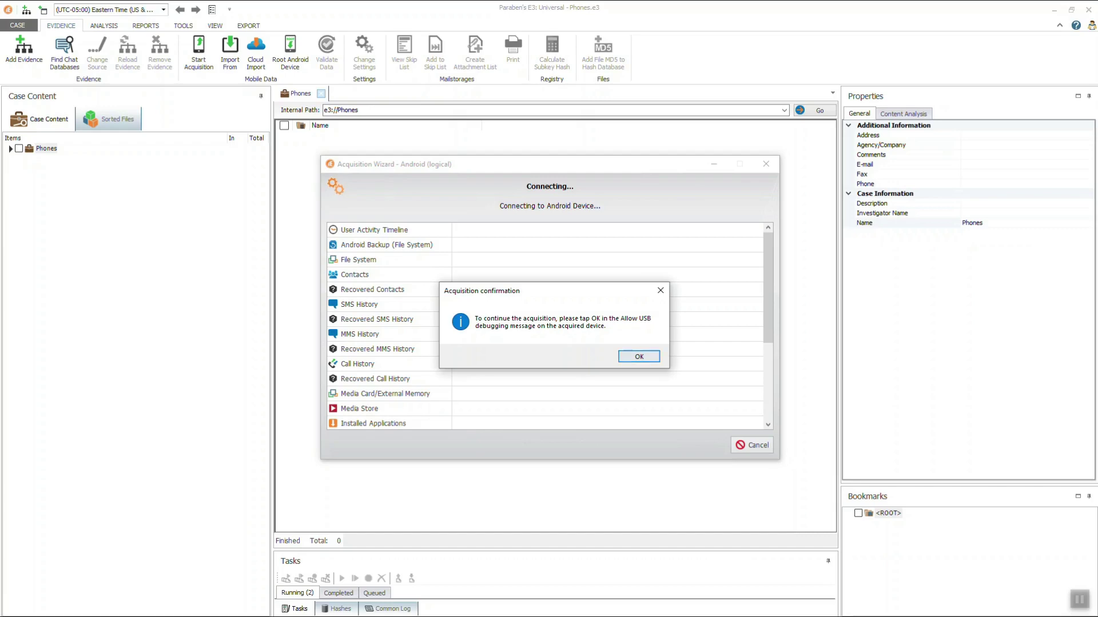
Step: Acknowledge the USB debugging, usage data access and backup confirmations so the Android acquisition continues
key(Return)
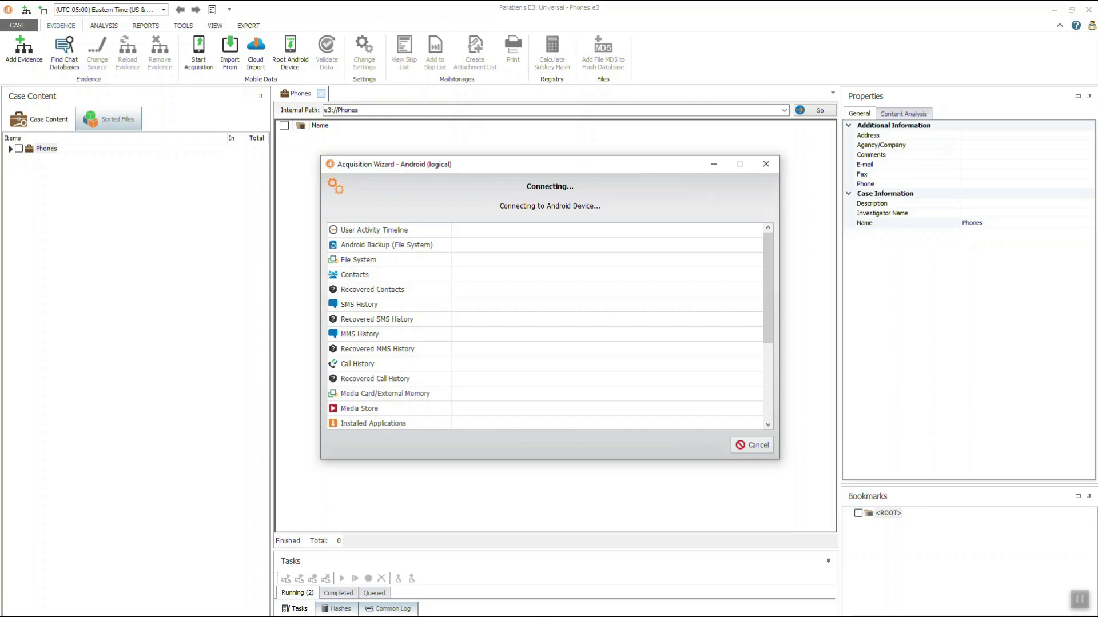
key(Return)
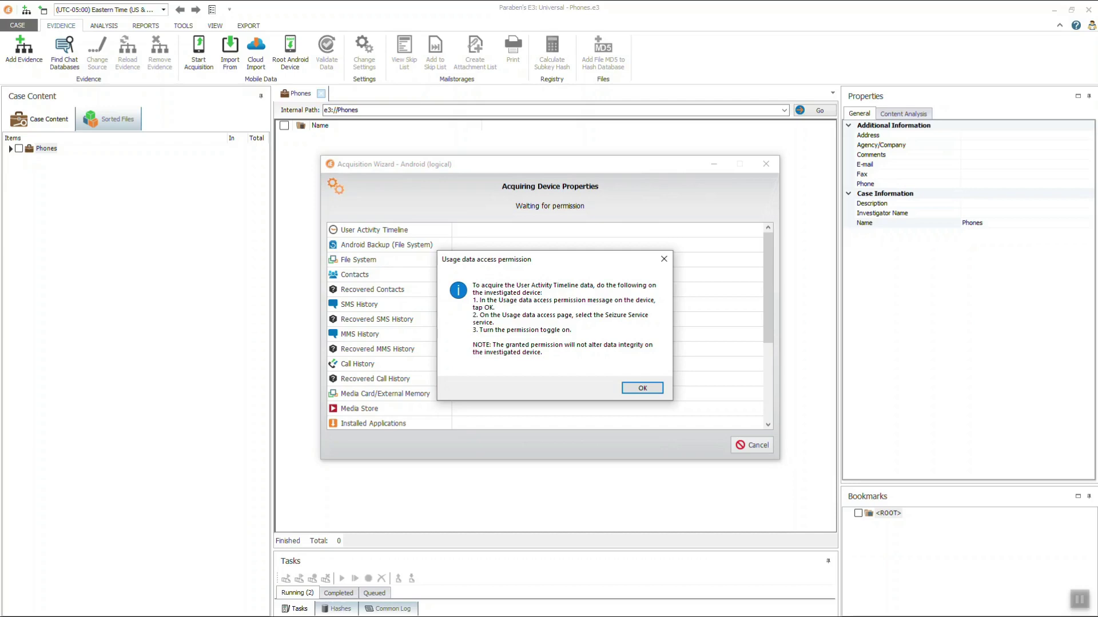
key(Return)
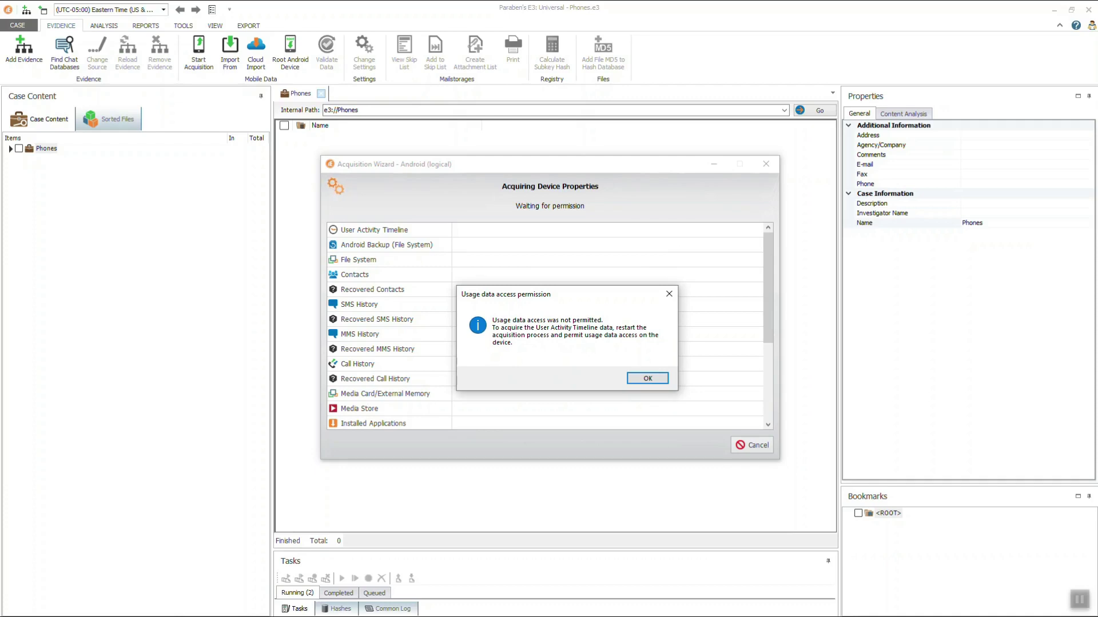
key(Return)
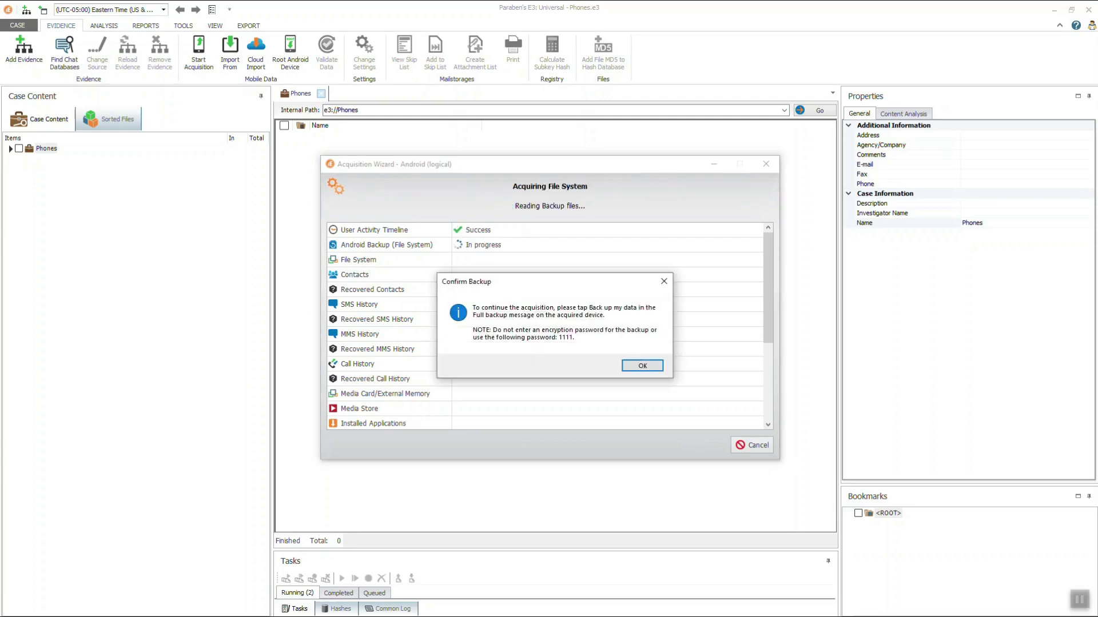
key(Return)
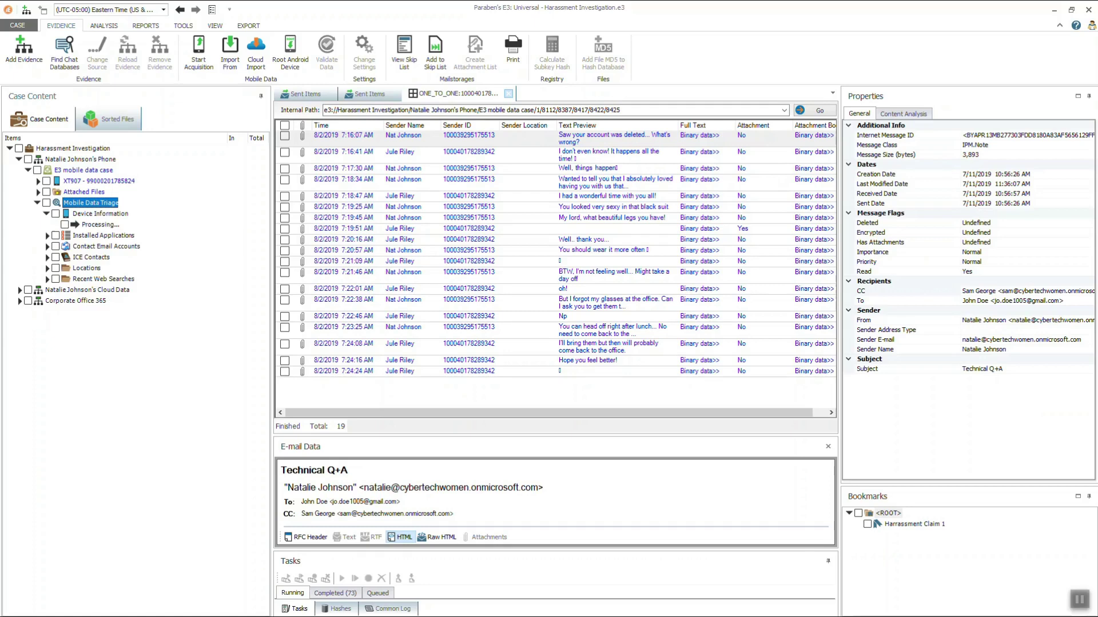
Step: Review the Device Information and Installed Applications in the phone's Mobile Data Triage, and collapse that branch
click(100, 214)
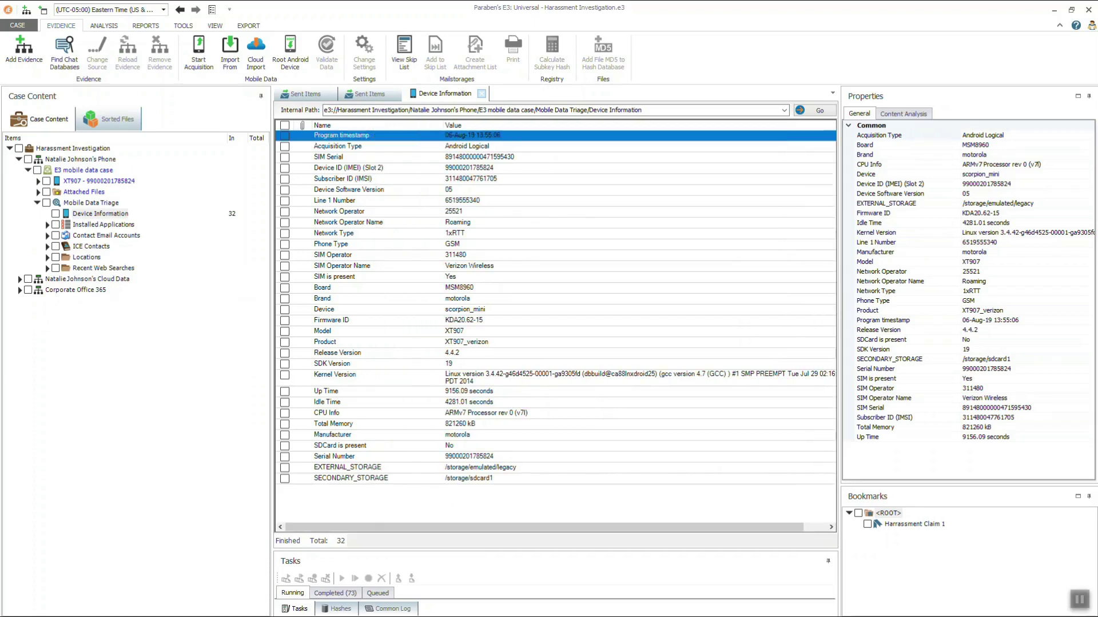
click(103, 225)
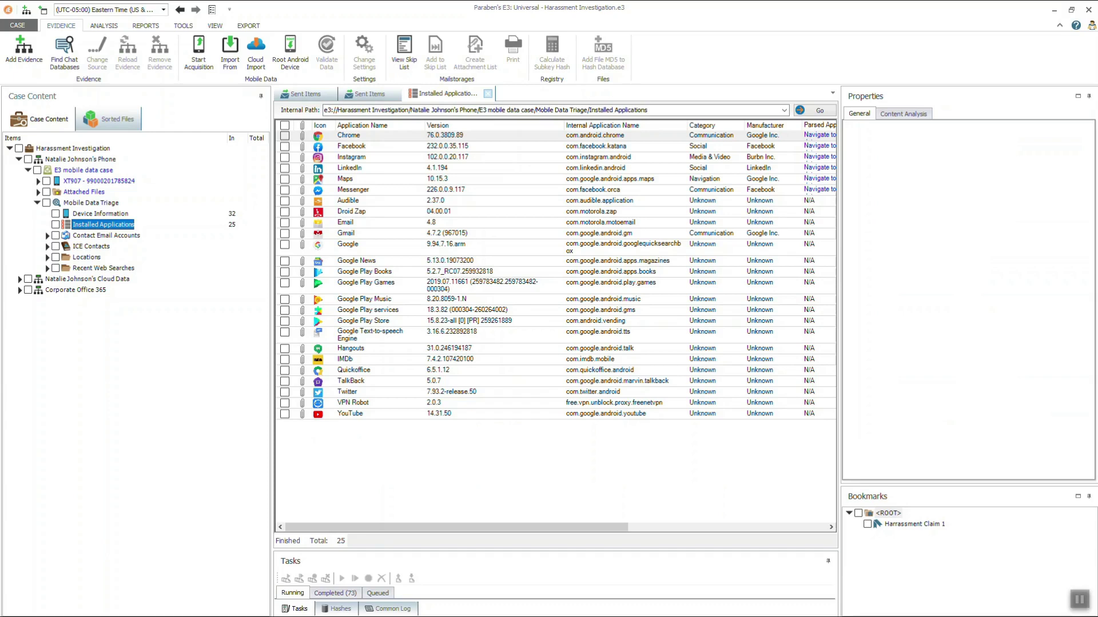
click(38, 203)
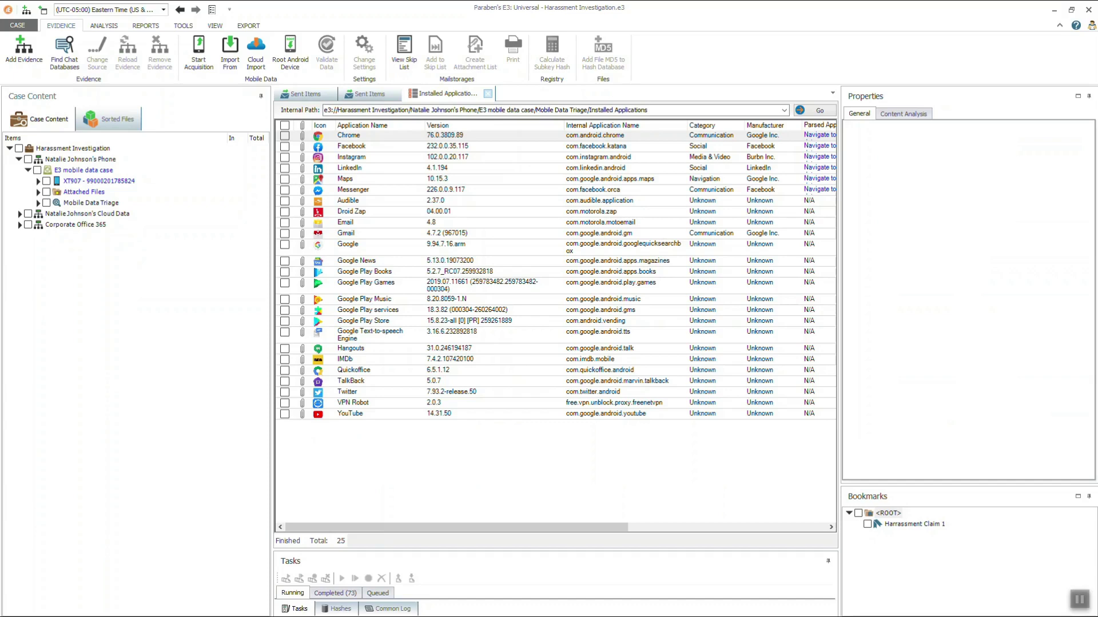
Step: Export the authentication data .bin file from the XT907 phone's Authentication Data folder to the Desktop folder
click(38, 182)
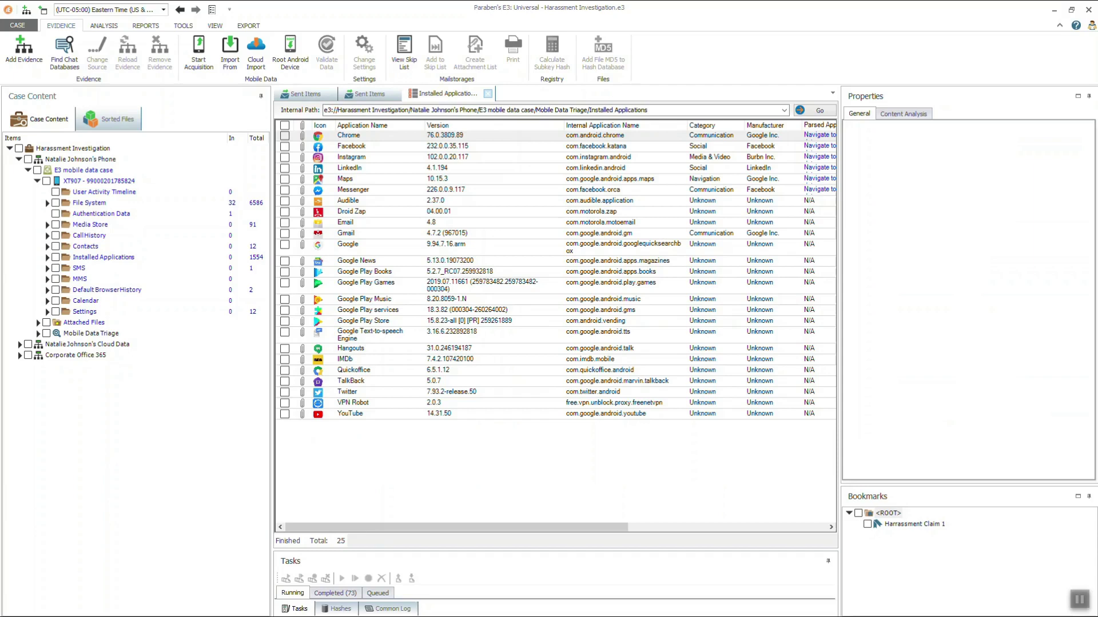
click(101, 214)
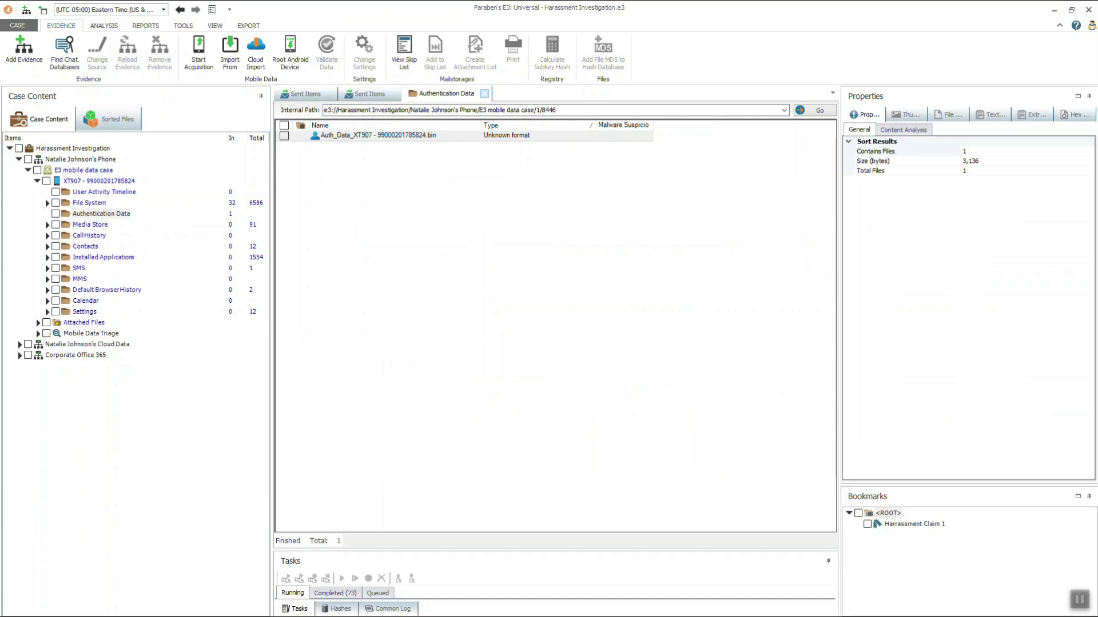
click(377, 135)
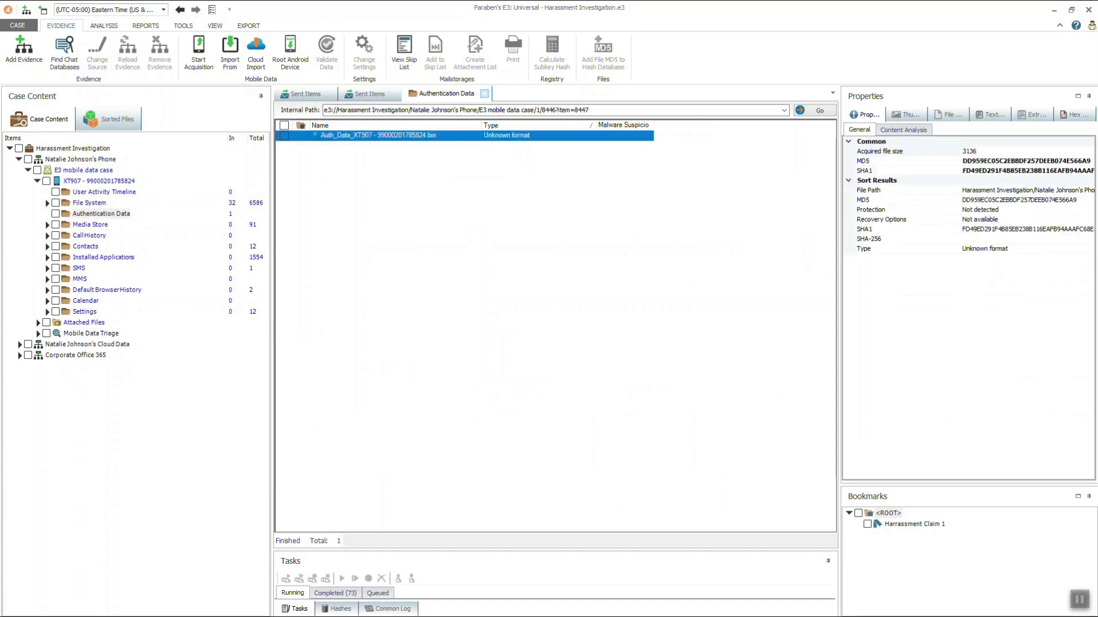
right_click(340, 136)
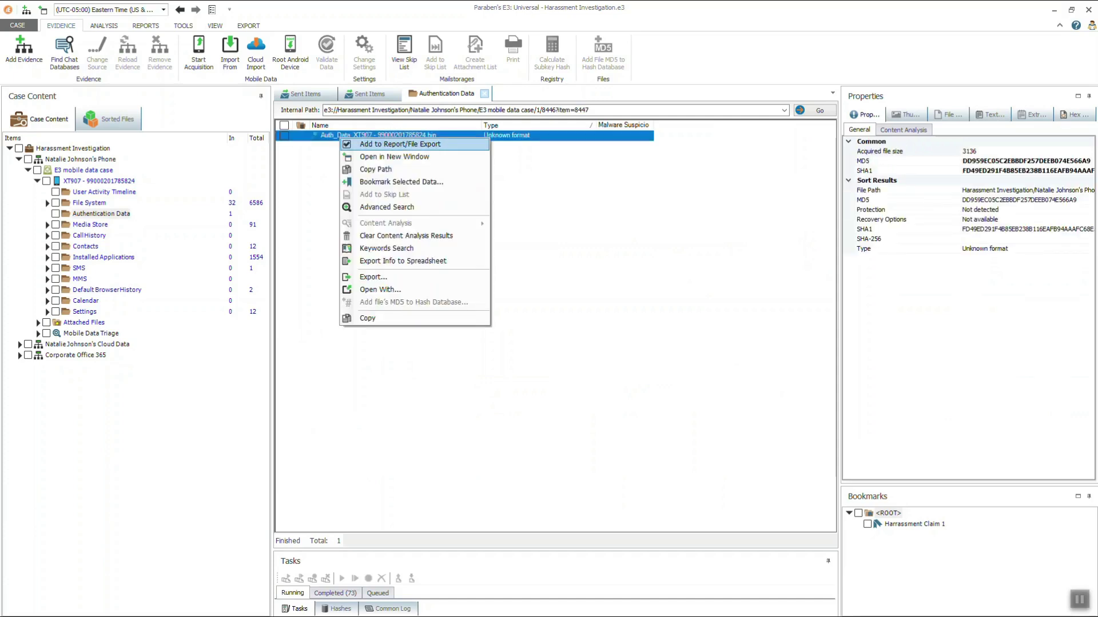
click(373, 277)
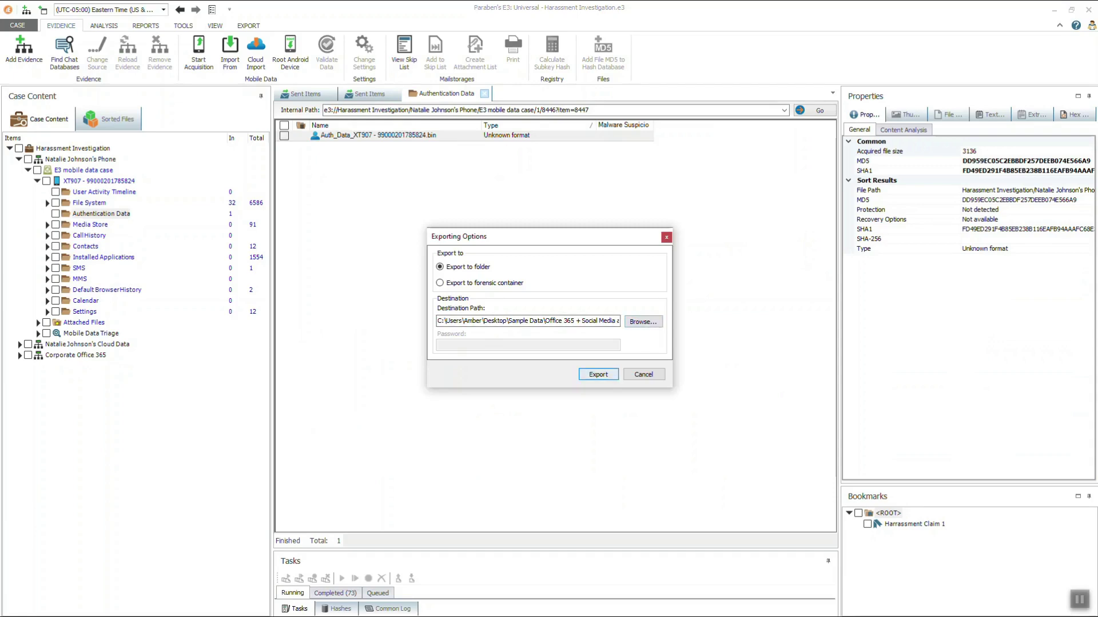
click(643, 321)
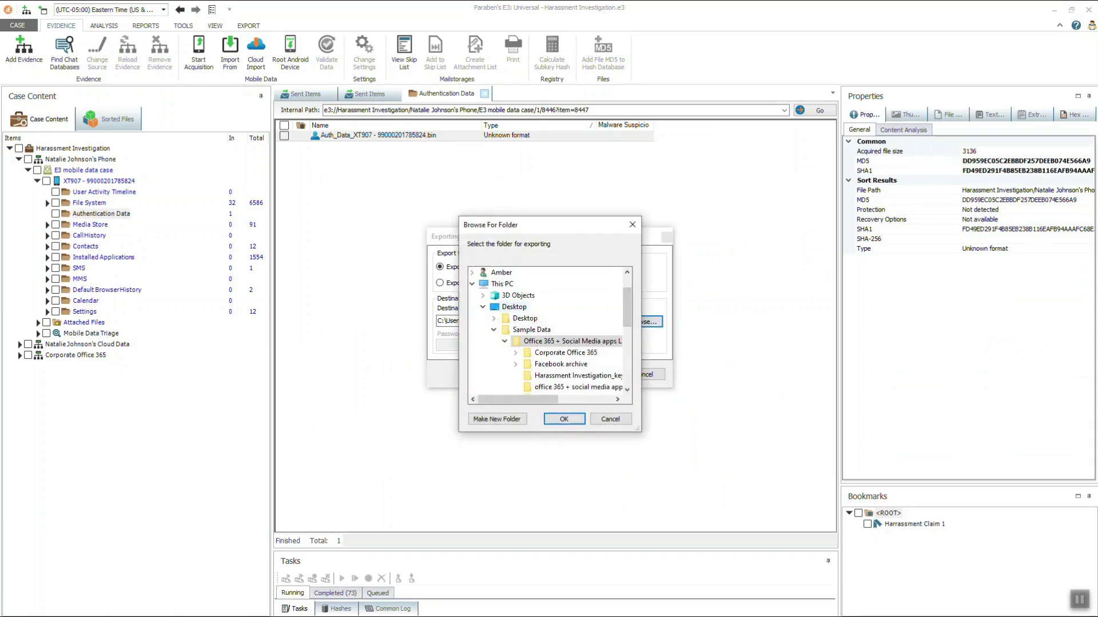
click(525, 306)
click(564, 419)
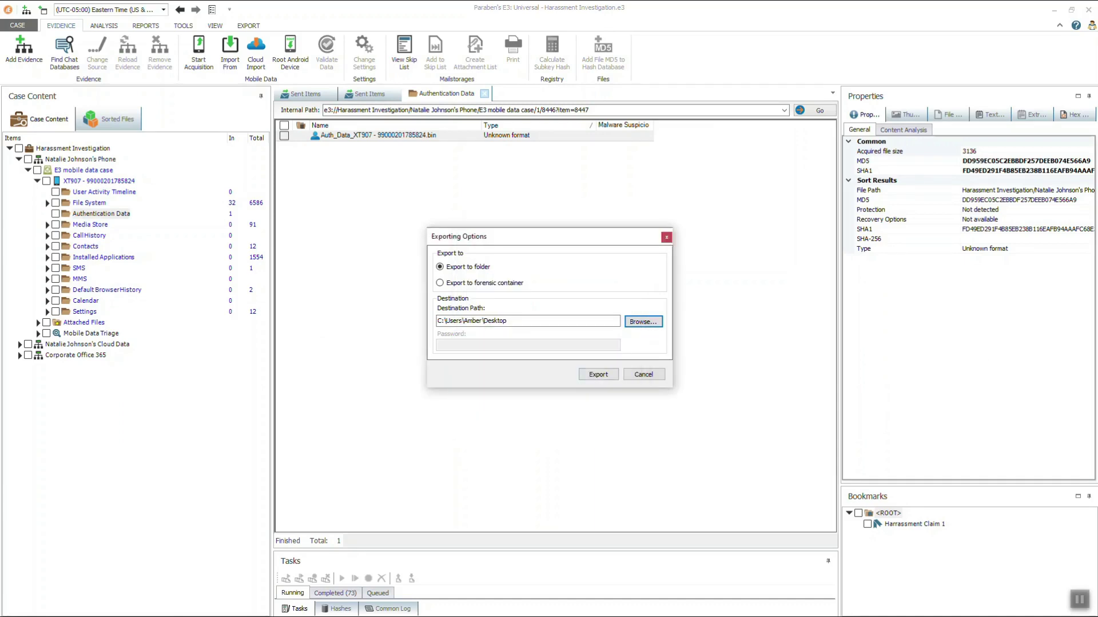
click(598, 374)
key(Return)
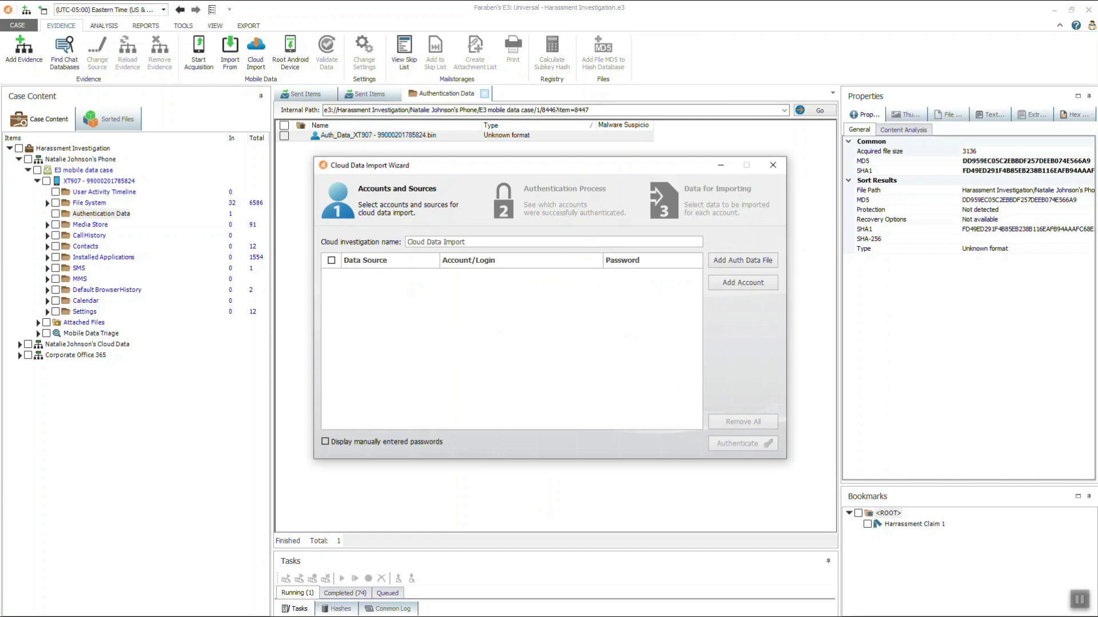
Step: View the data sources available for a new account in the Cloud Data Import Wizard, and close the wizard without importing
click(743, 283)
click(434, 276)
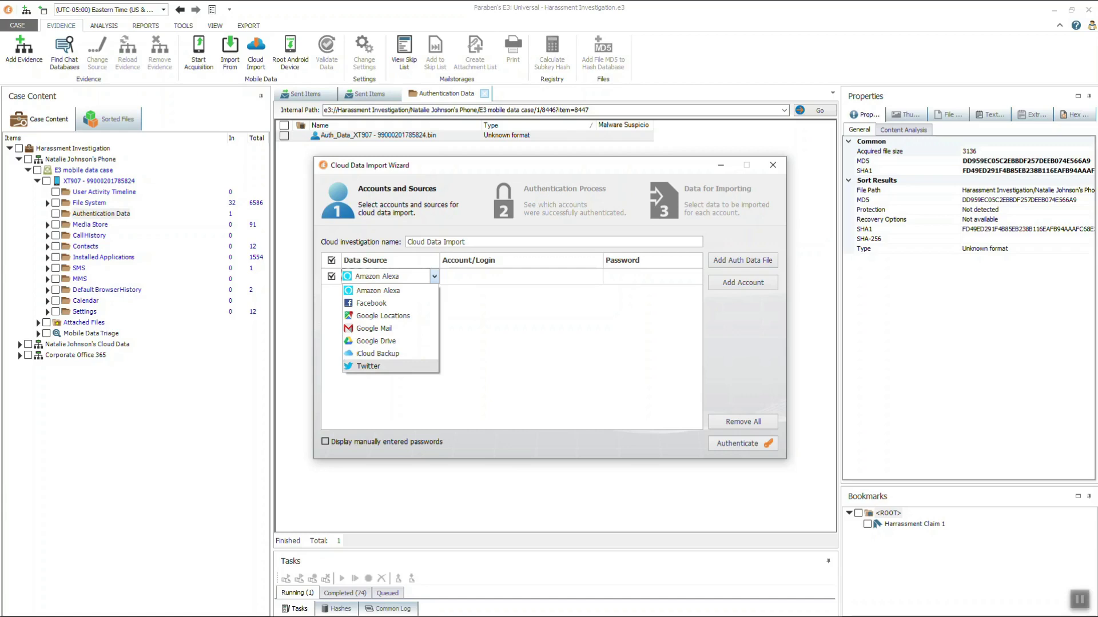
key(Escape)
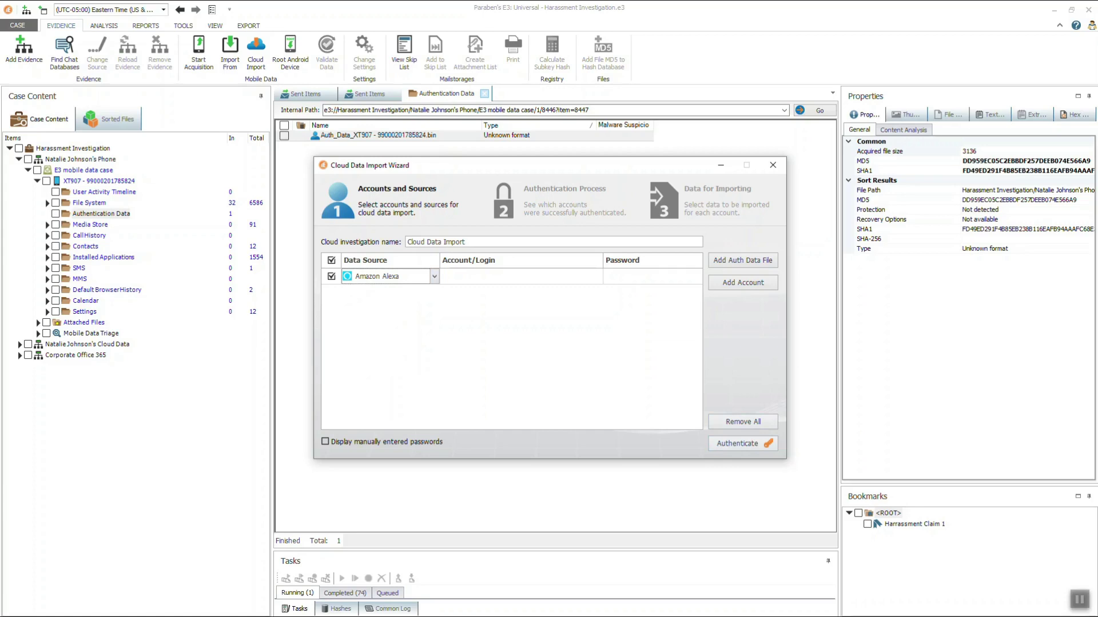
click(772, 164)
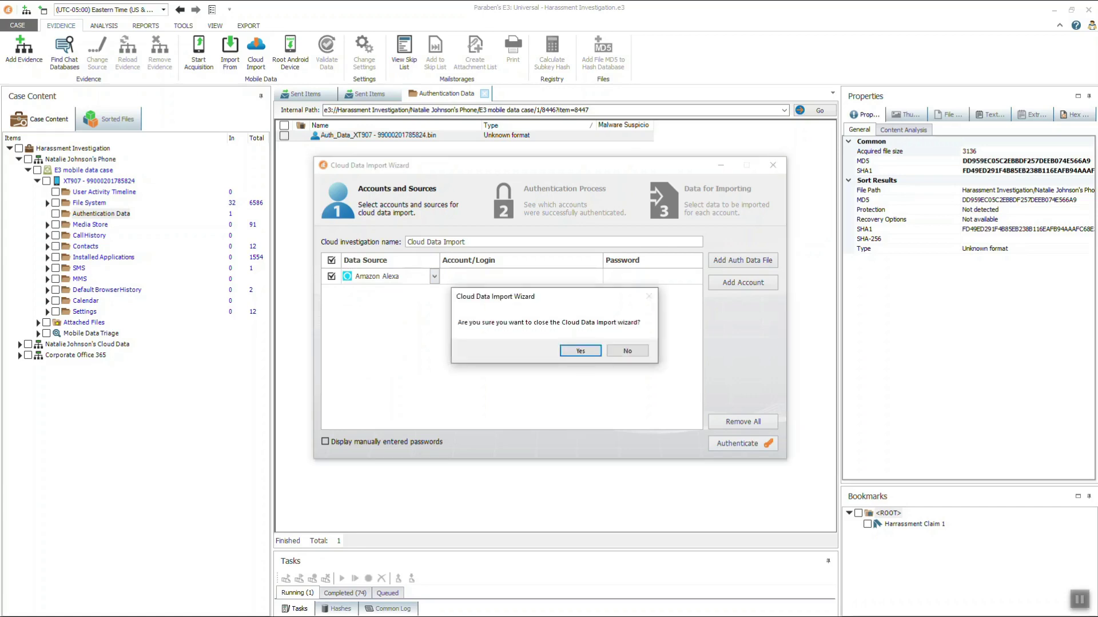
key(Return)
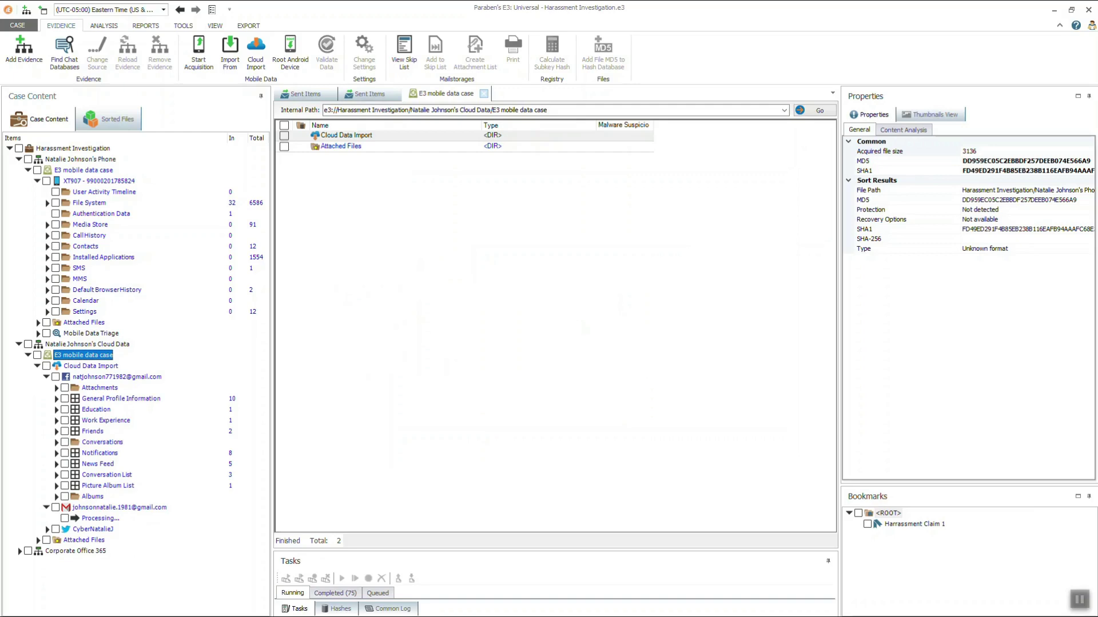
Step: Look at the imported Twitter account data and the mailboxes in the Corporate Office 365 evidence
click(92, 573)
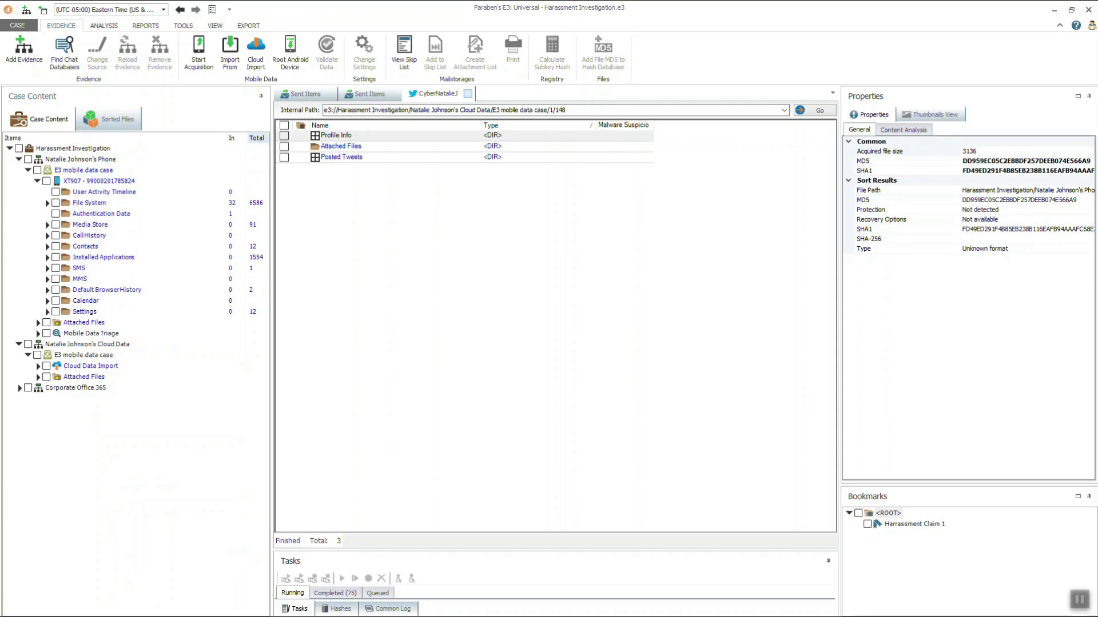
click(183, 26)
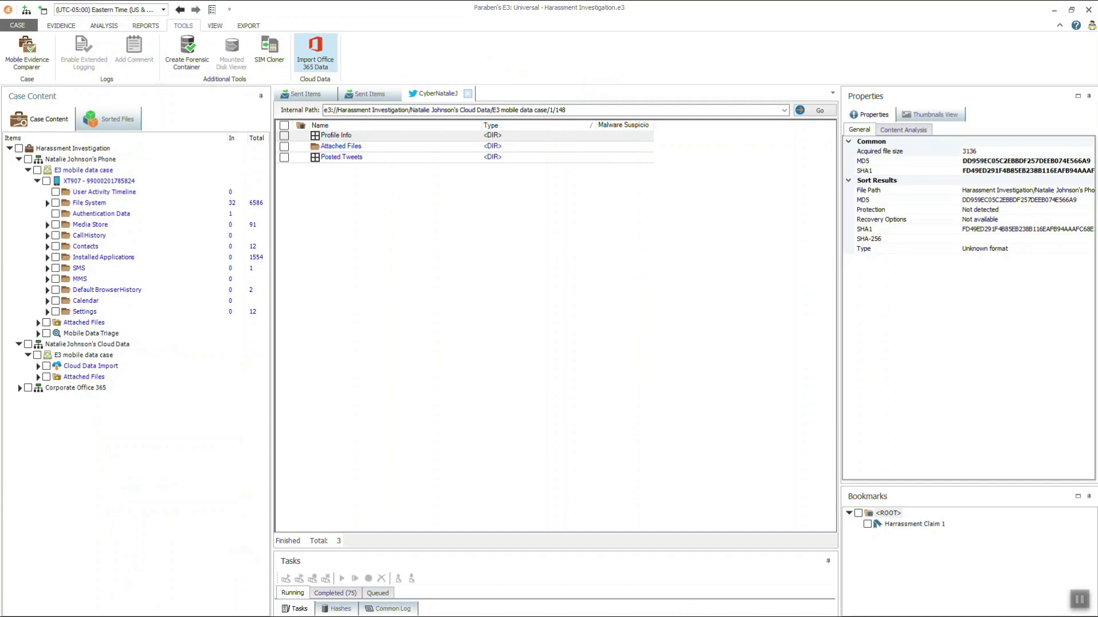
click(75, 388)
key(Right)
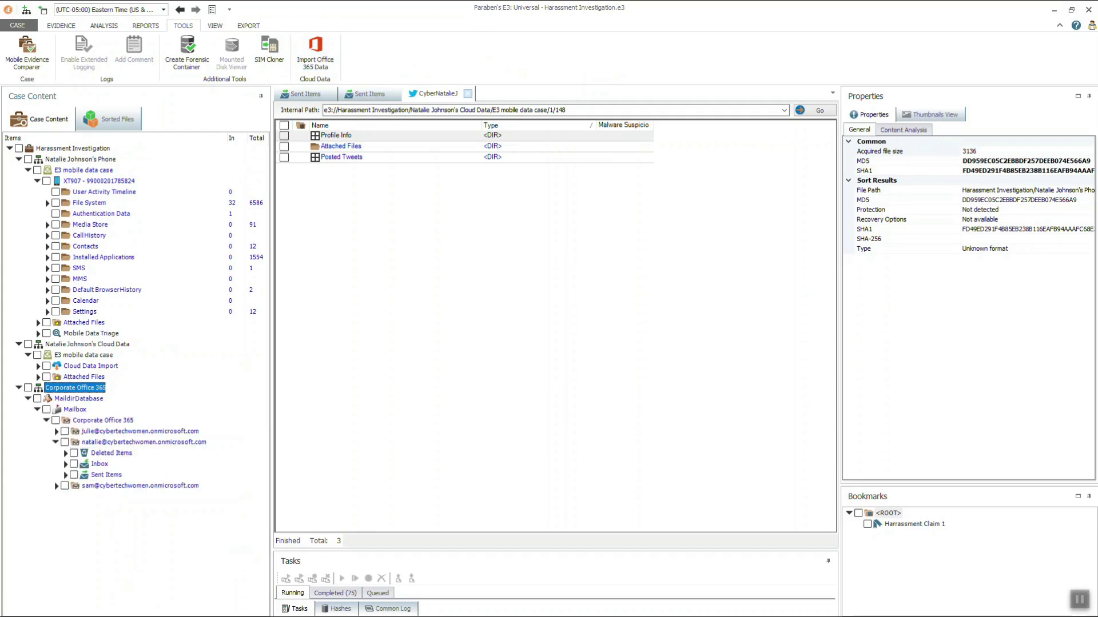
key(Left)
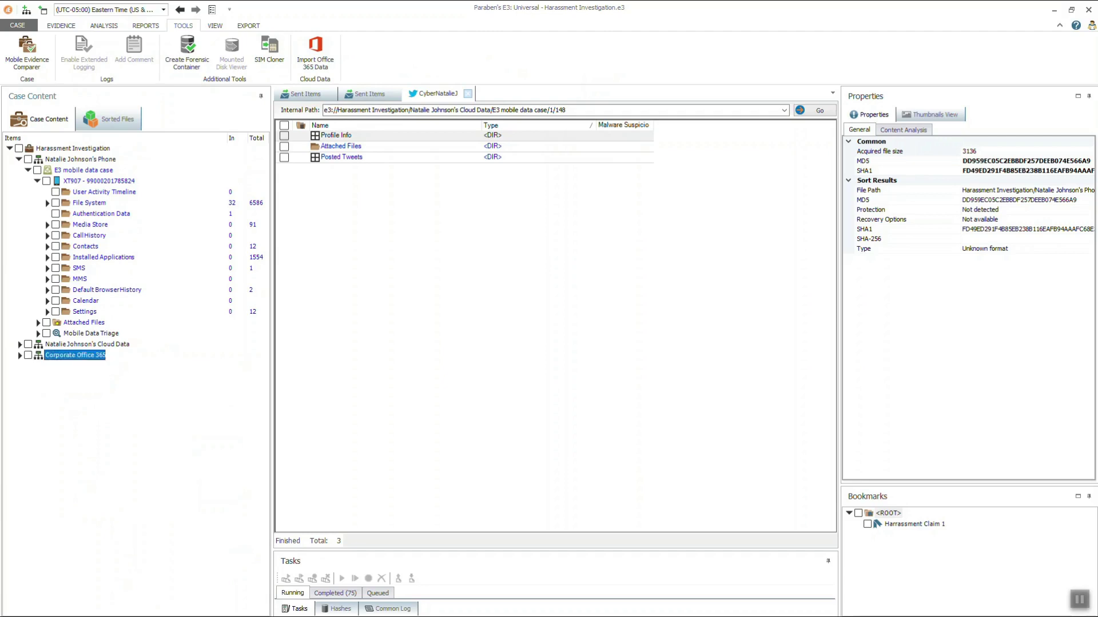
Step: Check the XT907 phone's User Activity Timeline folder, and switch from the Harassment Investigation case to the recent Phones case
click(103, 192)
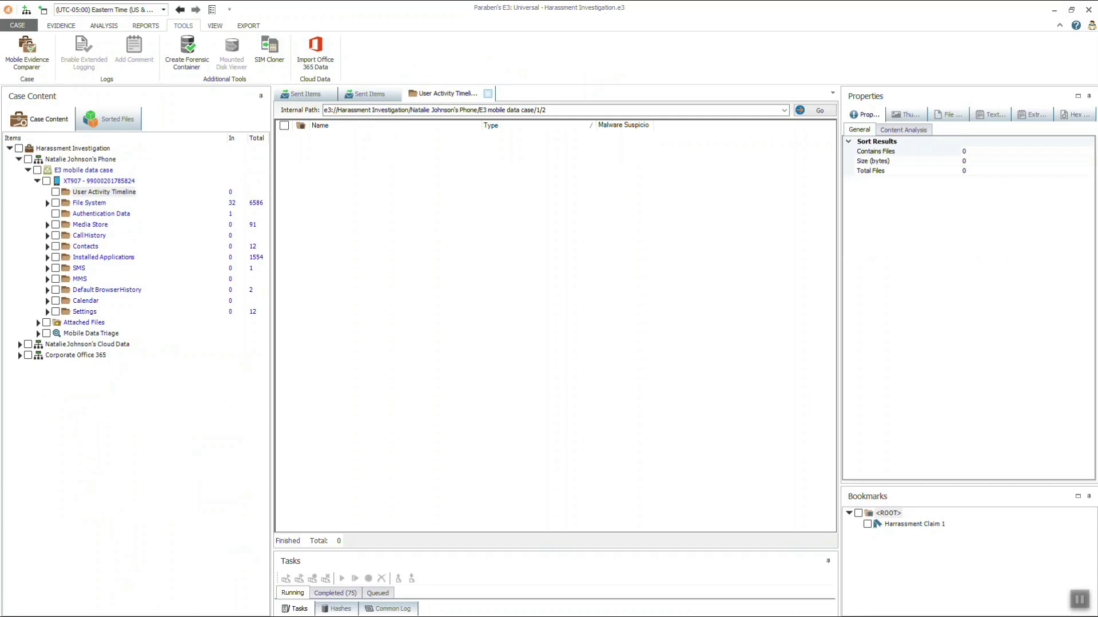
click(17, 25)
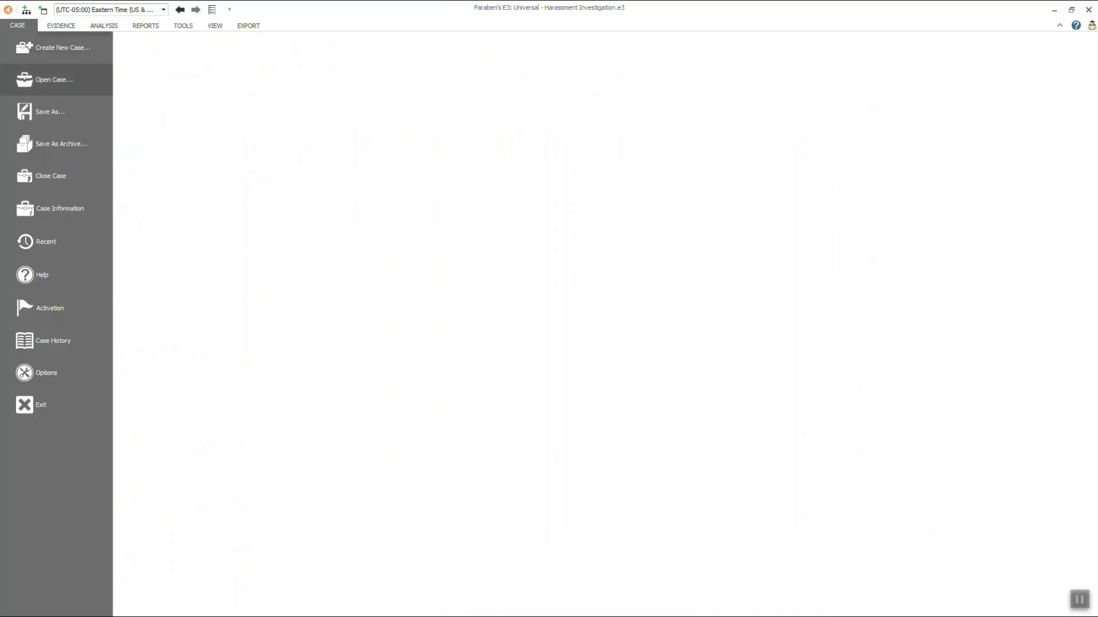
click(51, 176)
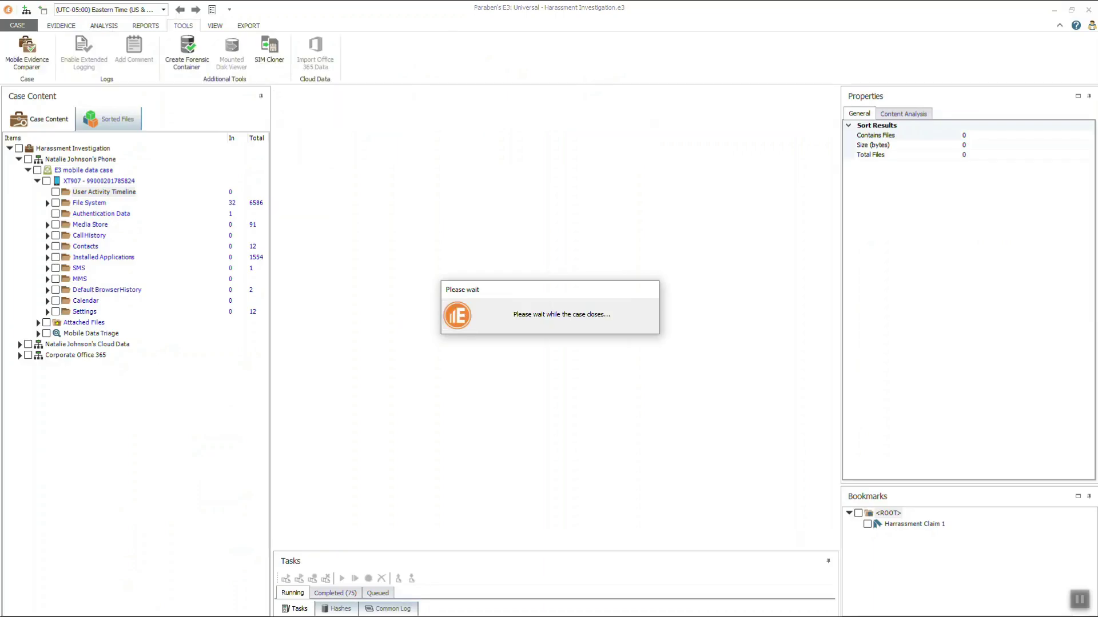
click(17, 25)
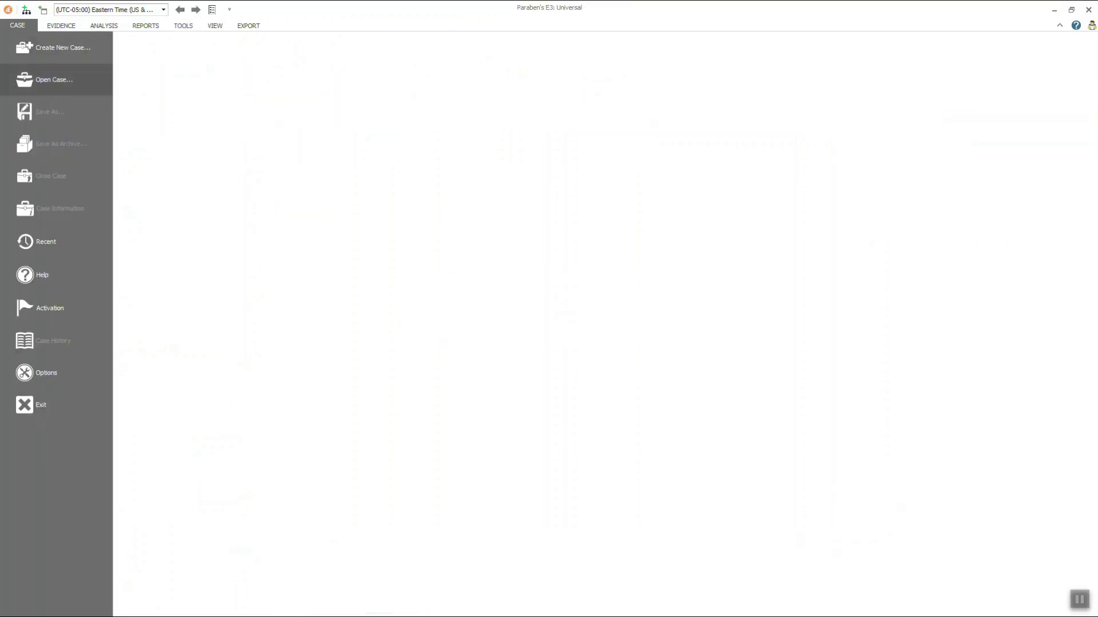
click(46, 241)
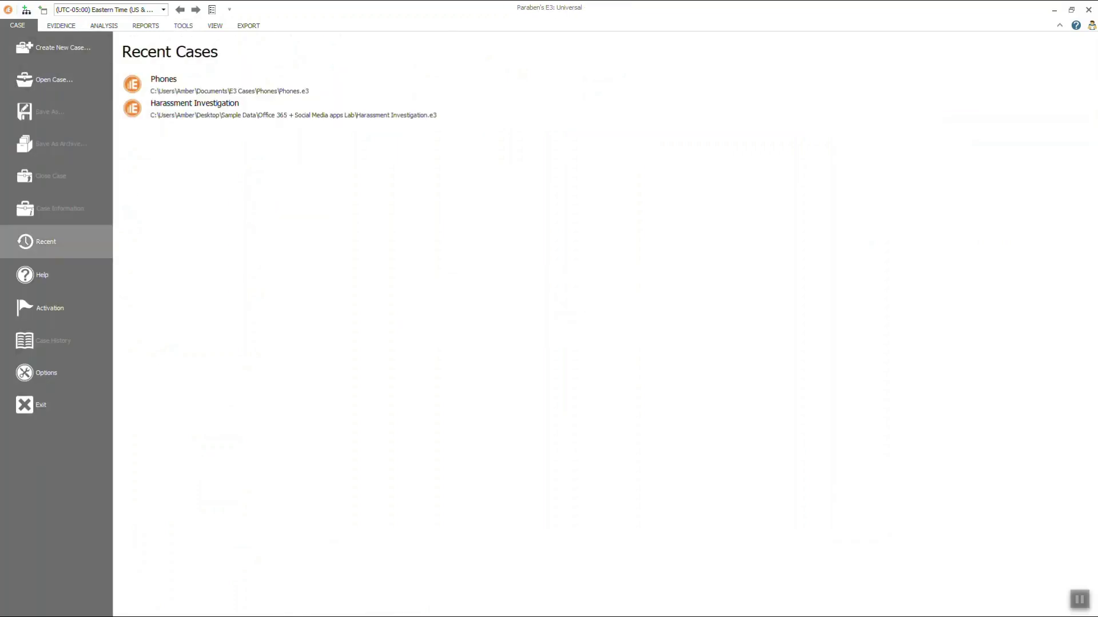
click(171, 85)
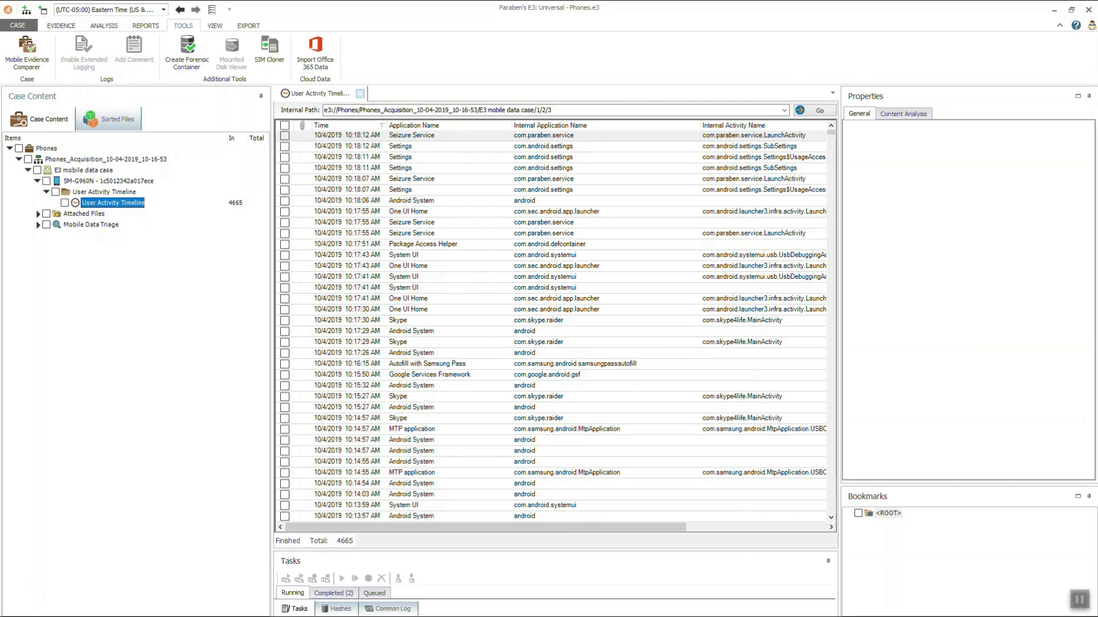
Step: Examine the application events listed in the User Activity Timeline of the SM-G960N phone
scroll(551, 326, down, 1)
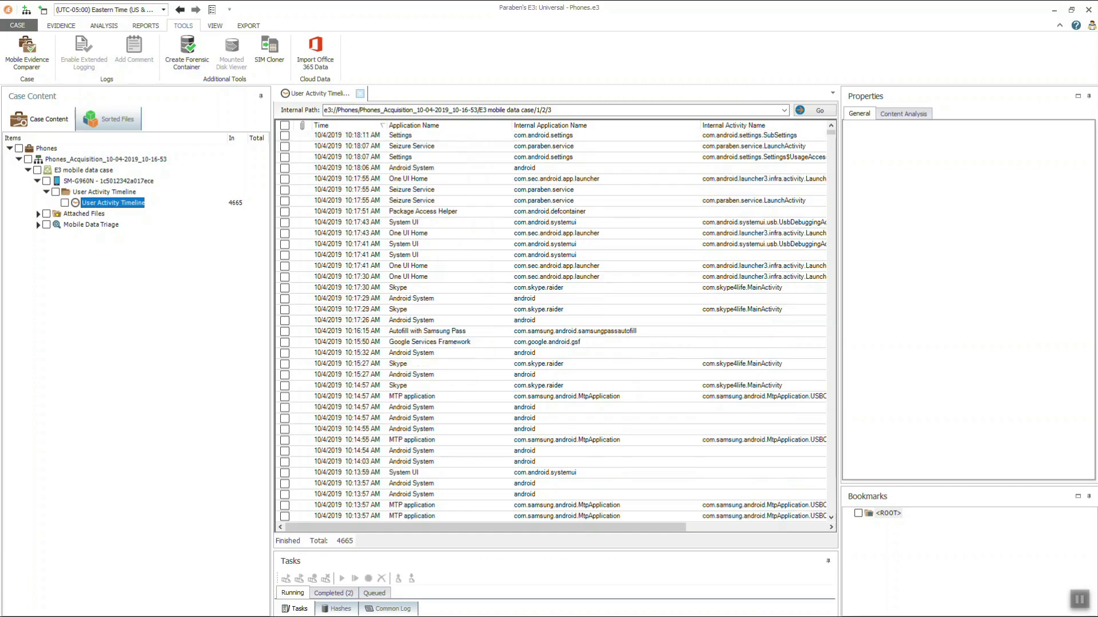
scroll(551, 326, down, 1)
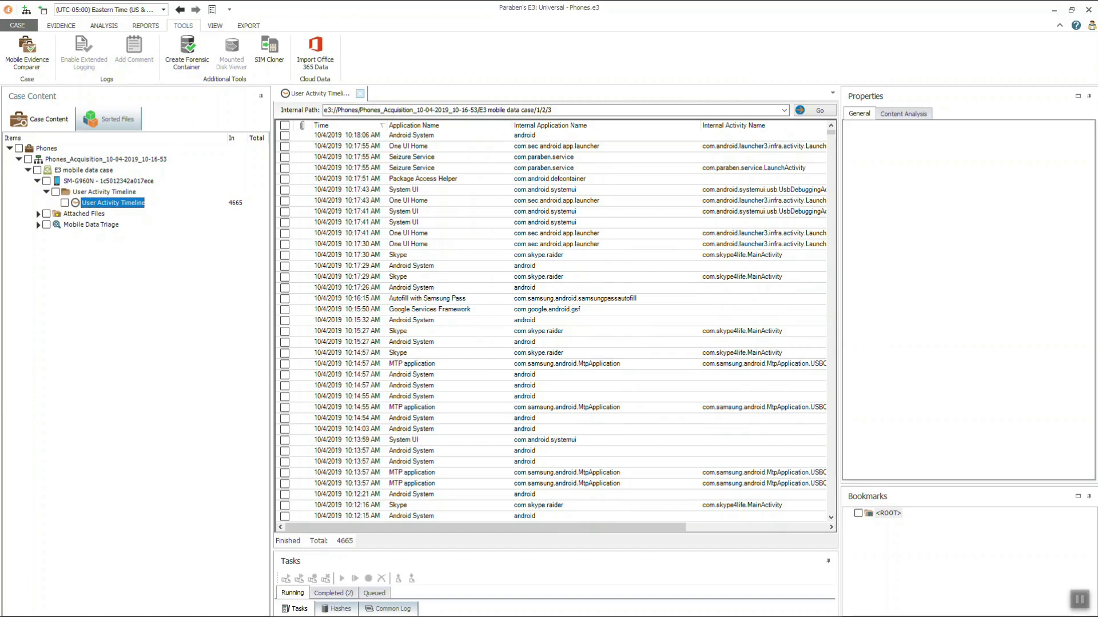
Step: Widen the timeline list and narrow its Internal Activity Name column so that the Type column fits in view
drag(272, 343, 168, 343)
drag(839, 343, 937, 343)
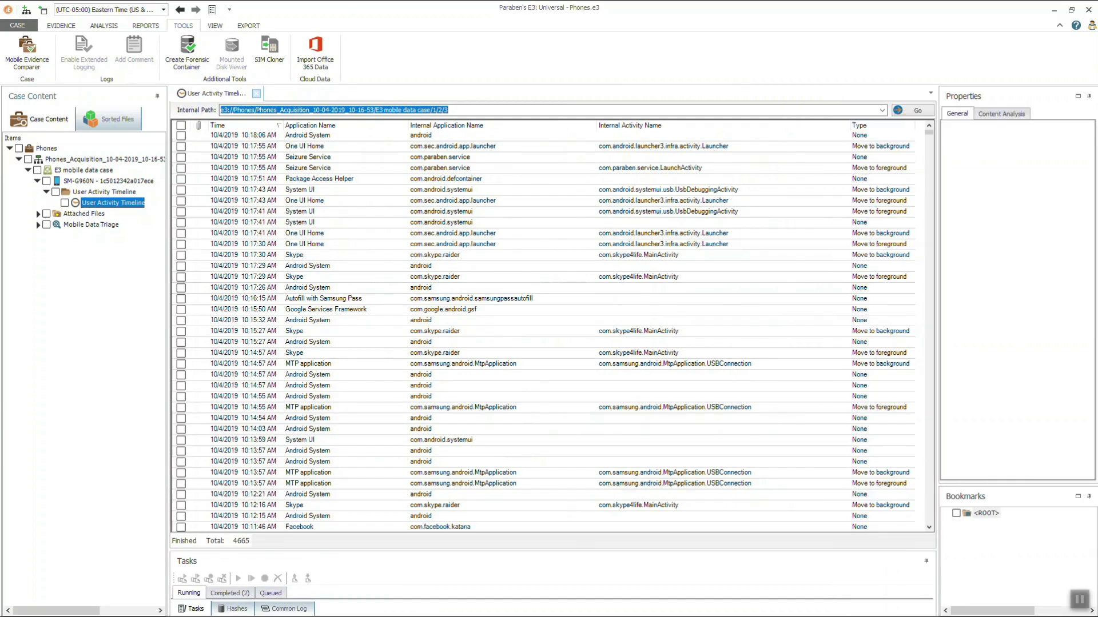
drag(850, 125, 781, 125)
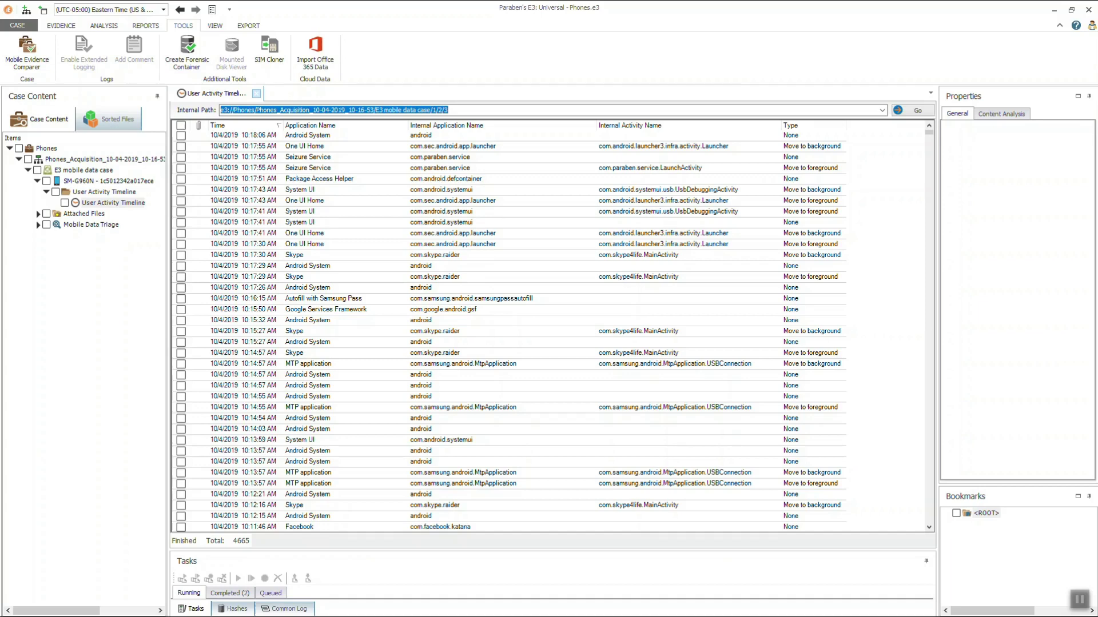
Step: Read through the phone's User Activity Timeline from the newest application events down to the oldest
scroll(552, 331, down, 1)
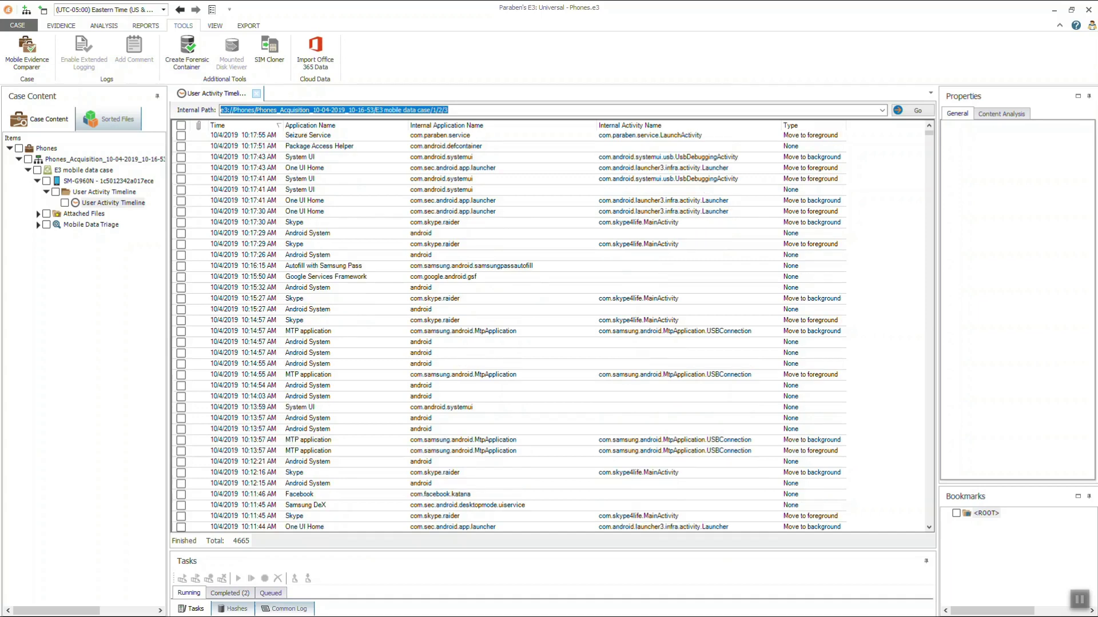
scroll(553, 332, down, 2)
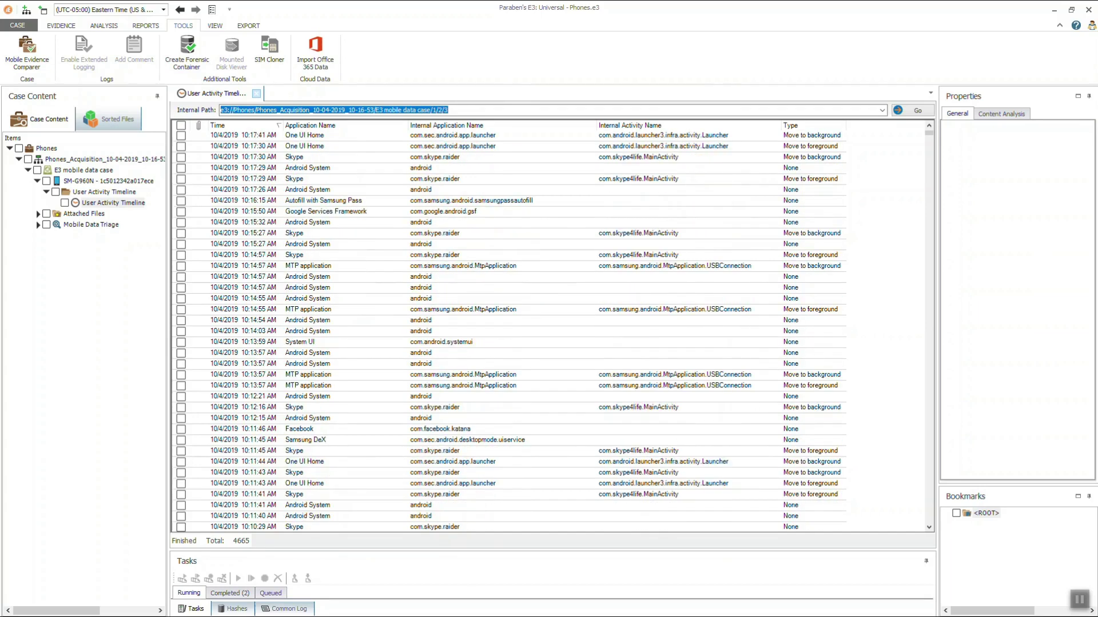
scroll(552, 331, down, 2)
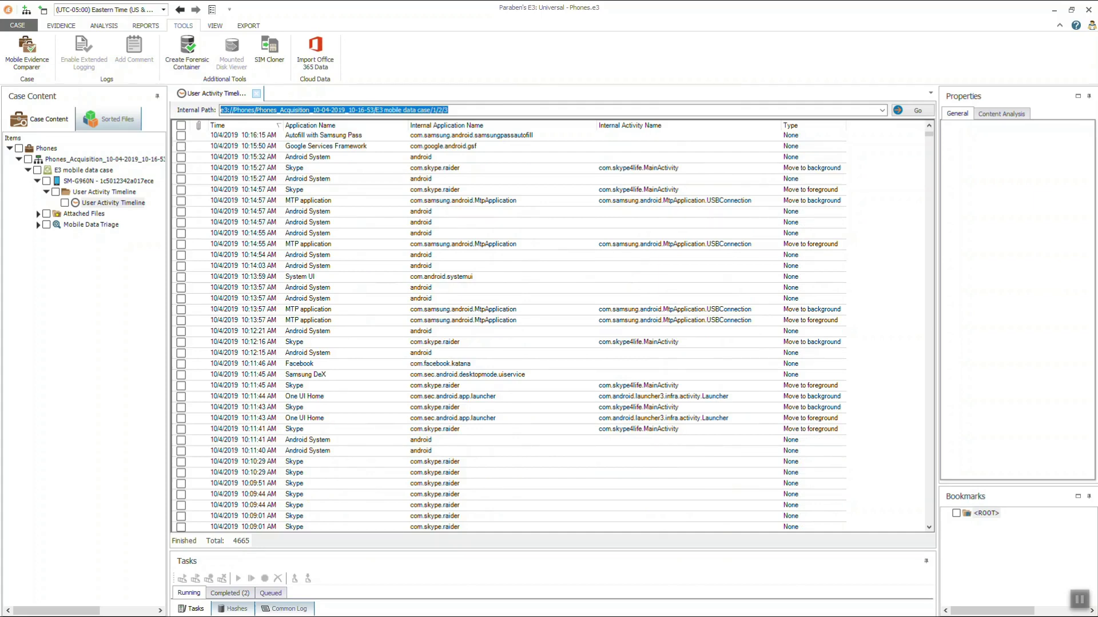
scroll(553, 332, down, 1)
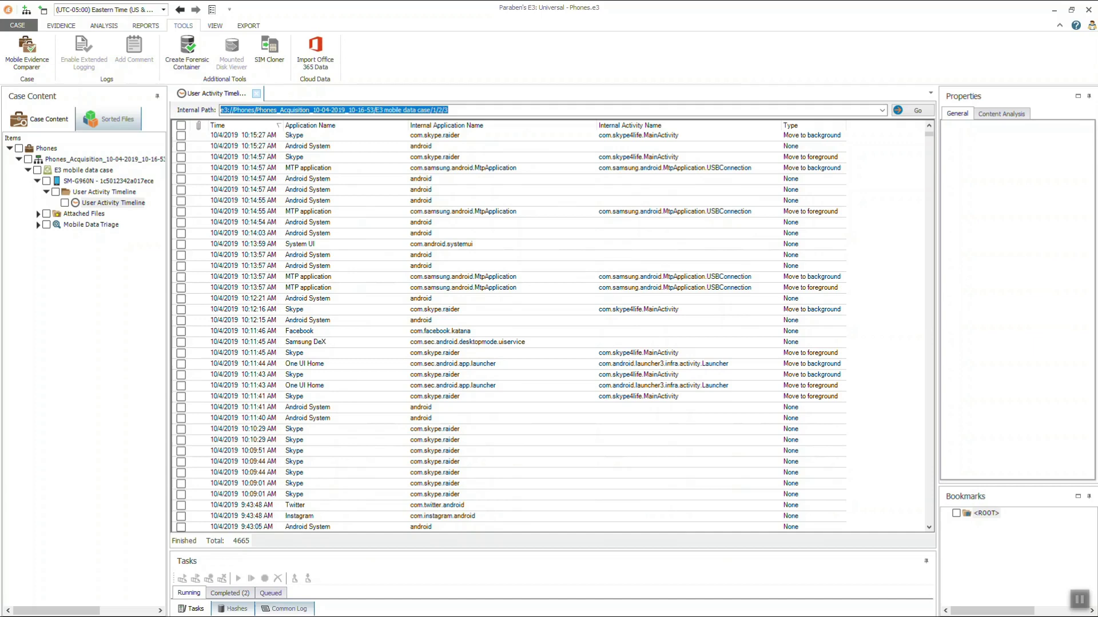
scroll(552, 331, down, 13)
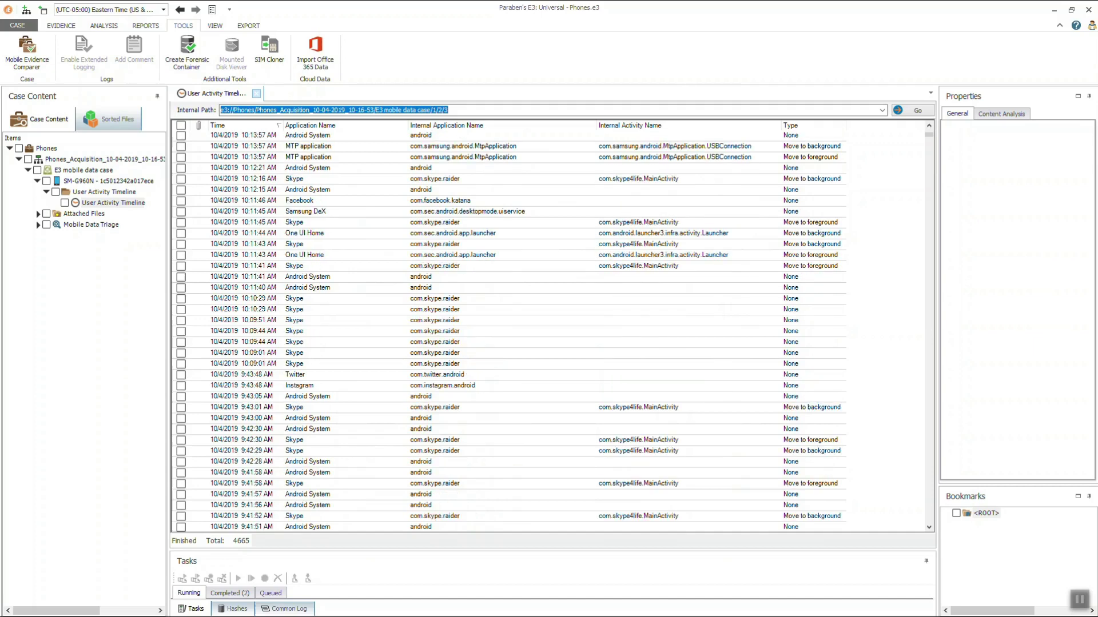
scroll(552, 332, down, 1)
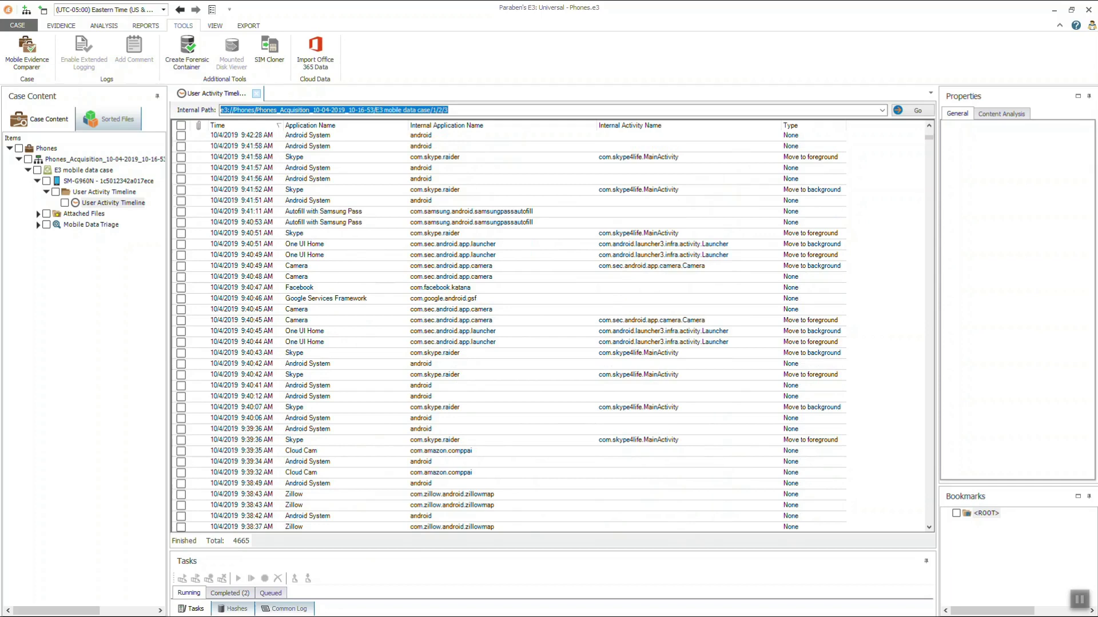
scroll(553, 331, down, 20)
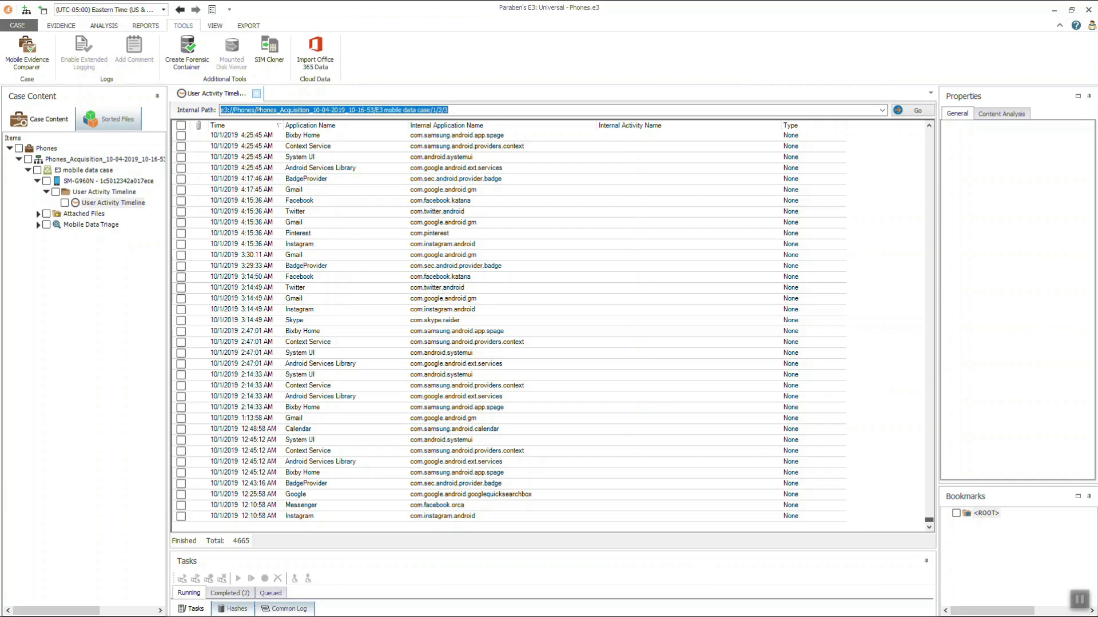
Step: Look over the 10/2/2019 Messages and Skype activity in the timeline, and return to the newest entries
drag(928, 520, 929, 516)
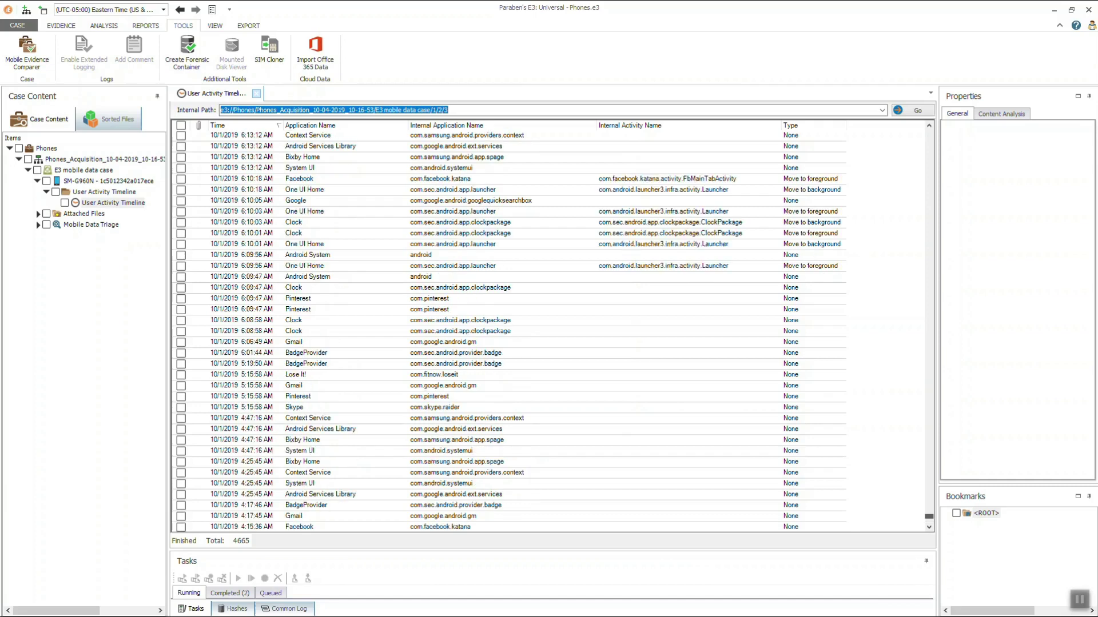
drag(929, 517, 929, 403)
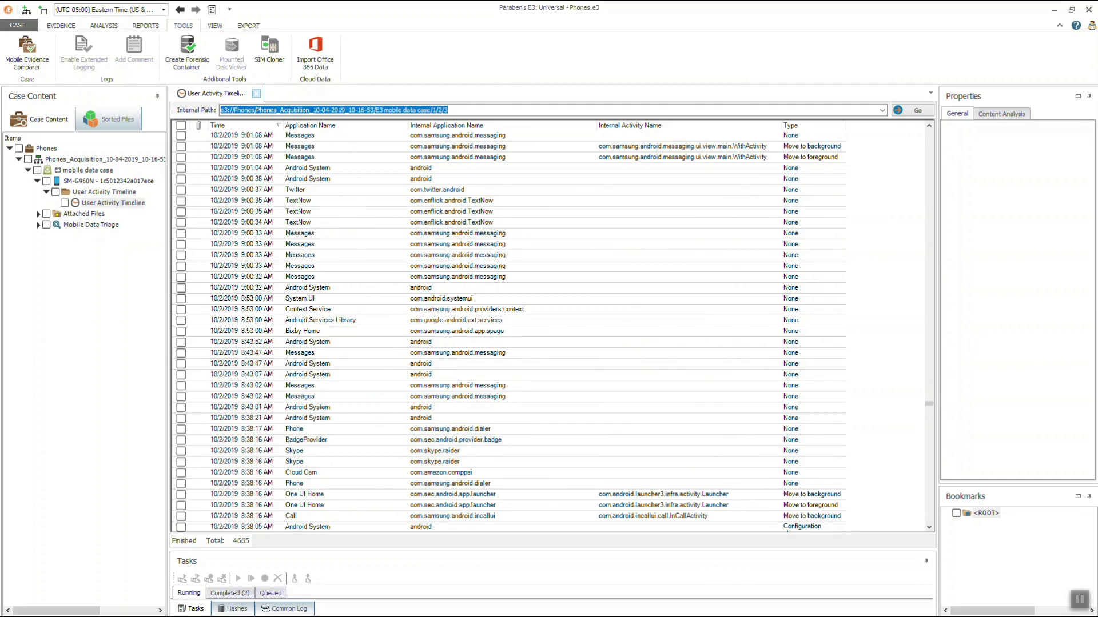
drag(928, 404, 928, 392)
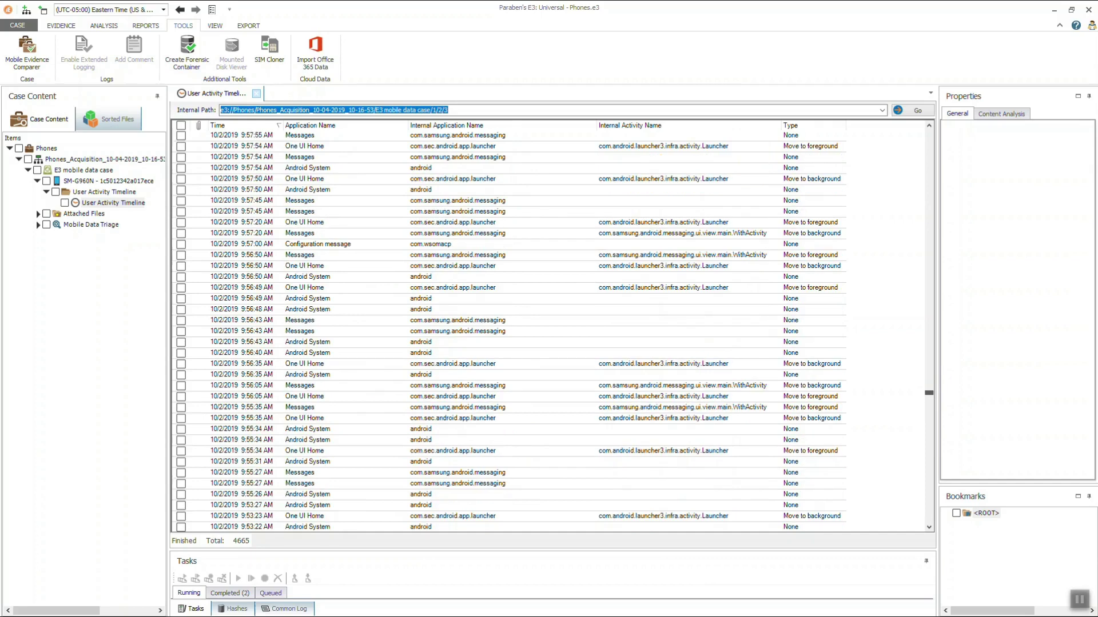
drag(929, 392, 929, 378)
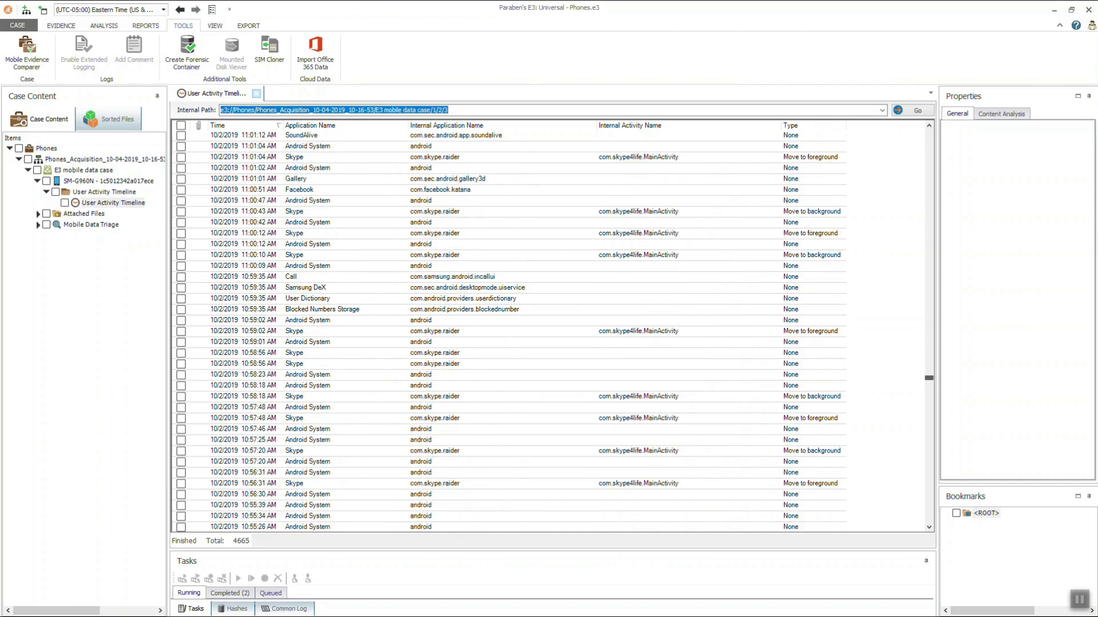
drag(929, 378, 928, 132)
key(ctrl+Home)
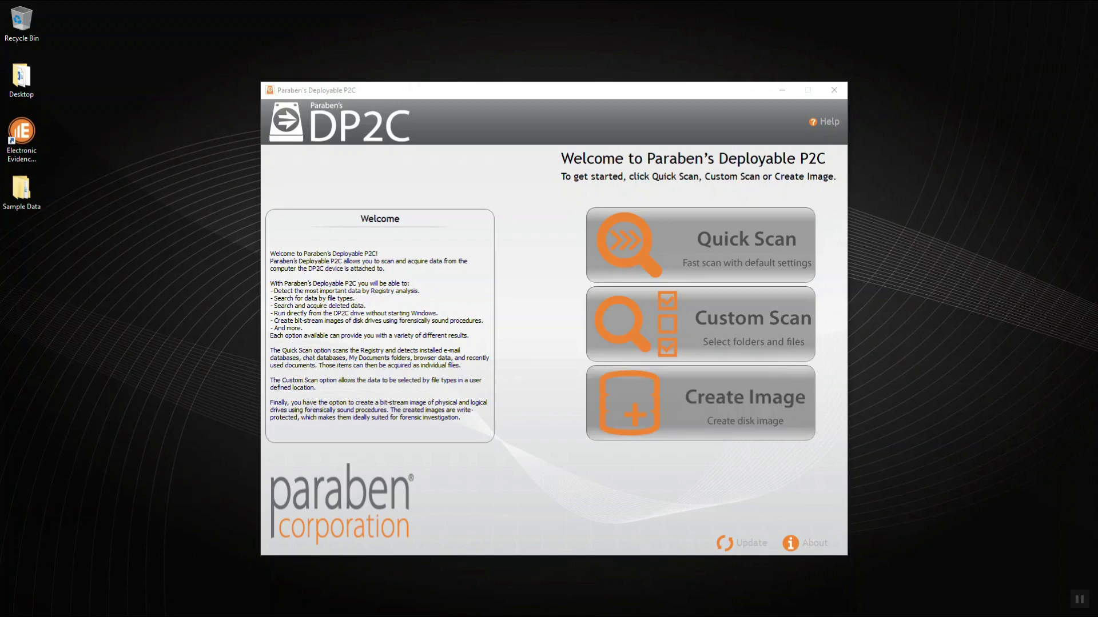
Step: In Paraben's Deployable P2C, view the Custom Scan options and the full list of file categories to scan for
click(700, 324)
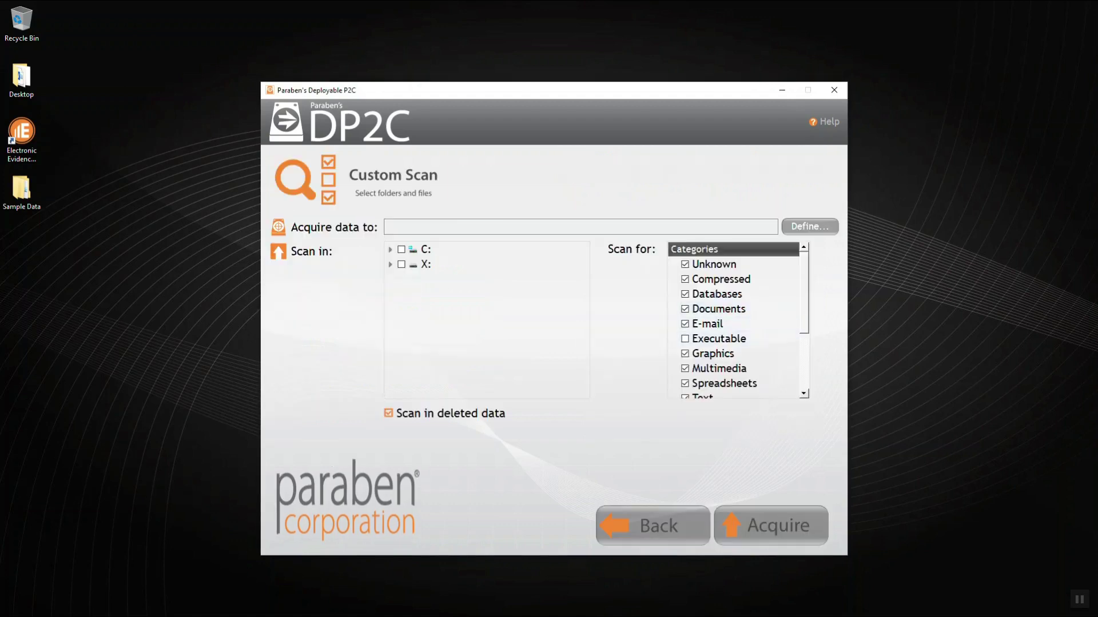
scroll(738, 323, down, 6)
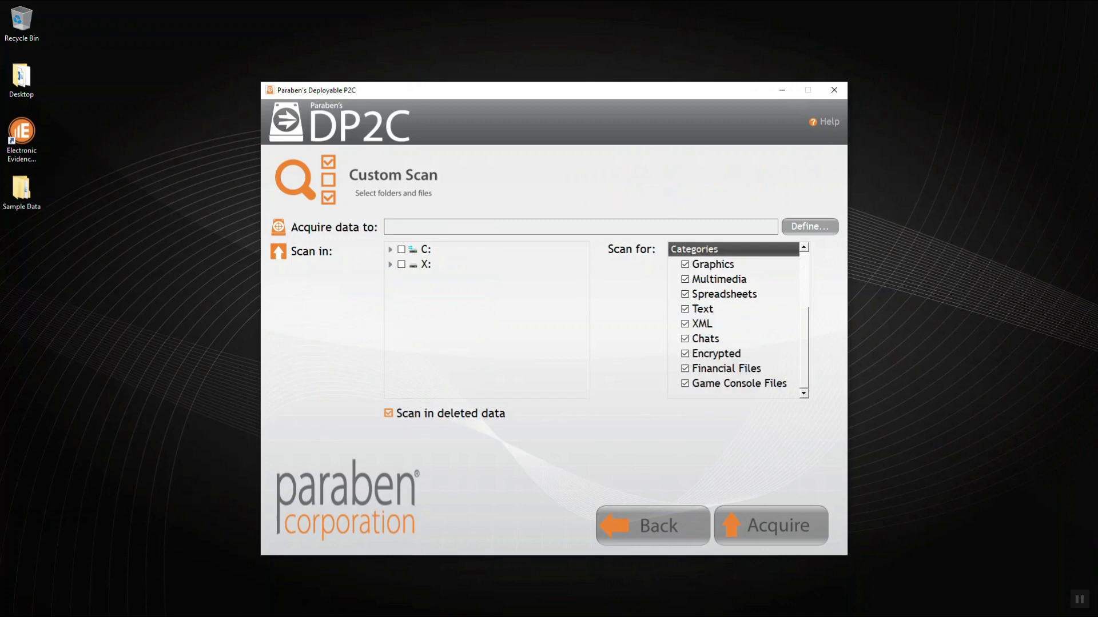
scroll(737, 323, up, 1)
scroll(737, 323, up, 5)
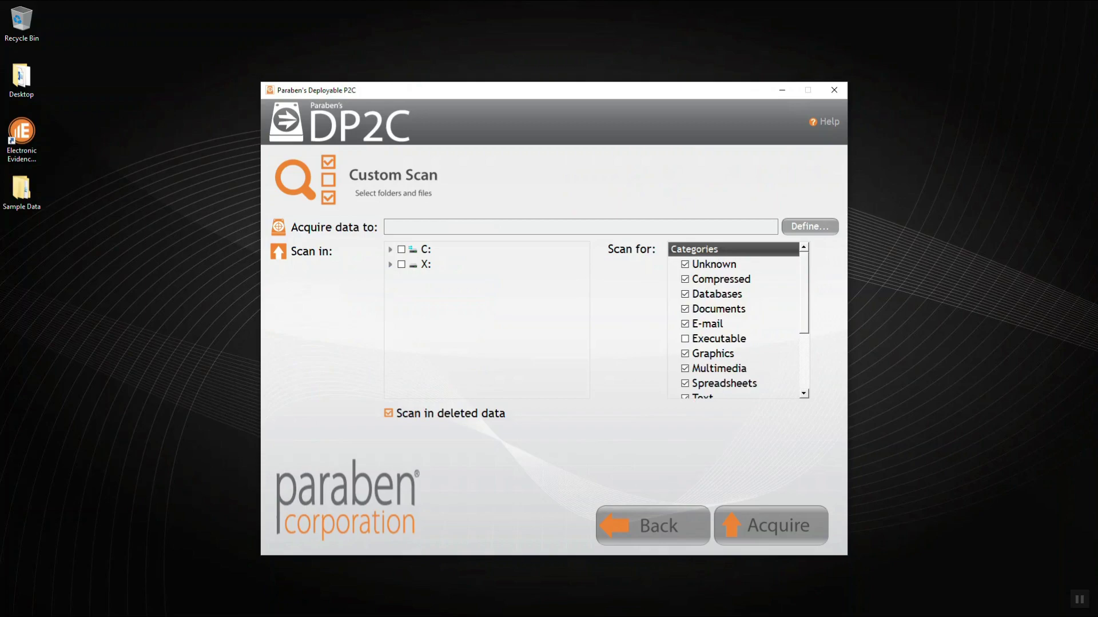
Step: Leave the Custom Scan and run a Quick Scan of the computer, continuing once the analysis is completed
click(652, 525)
click(700, 245)
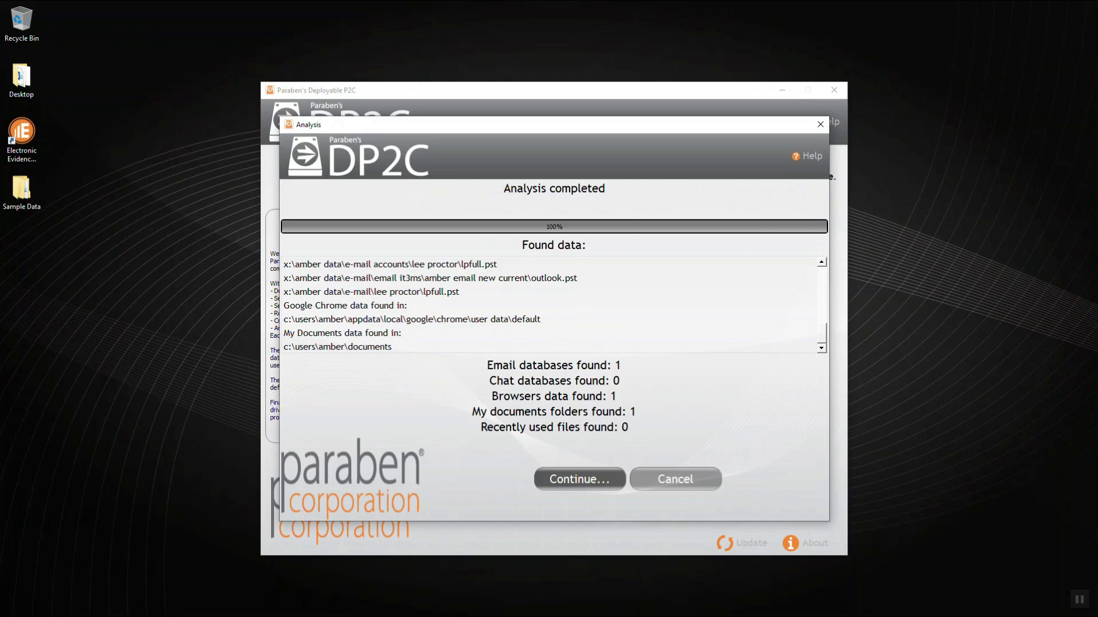
key(Return)
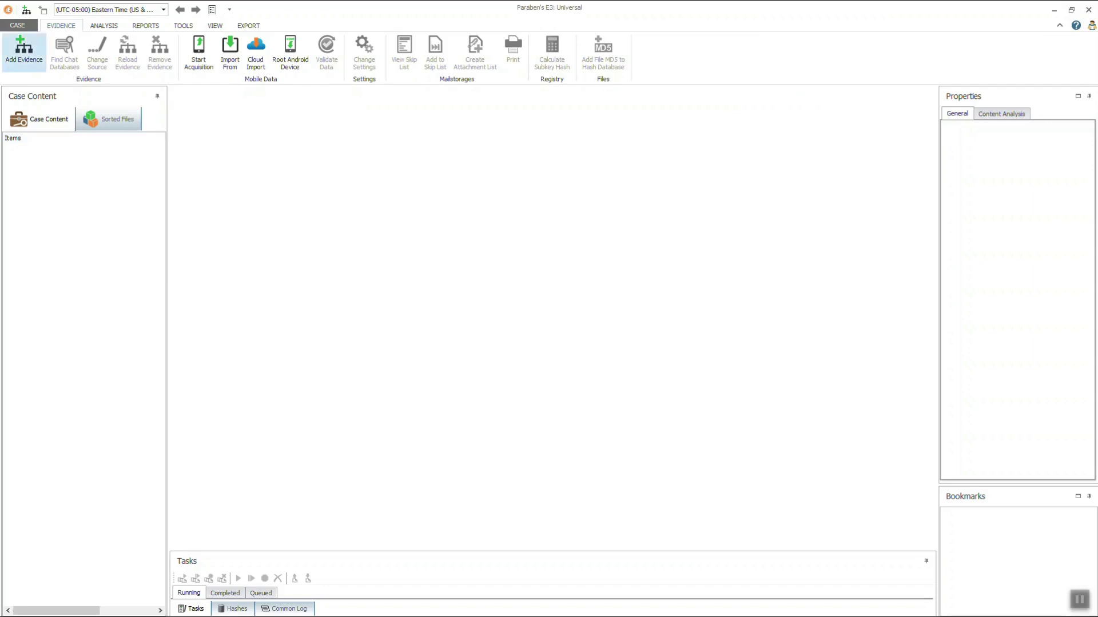
Step: In E3, start adding evidence by creating the new case Case (2) and choosing Auto-detect image as the source type
click(24, 49)
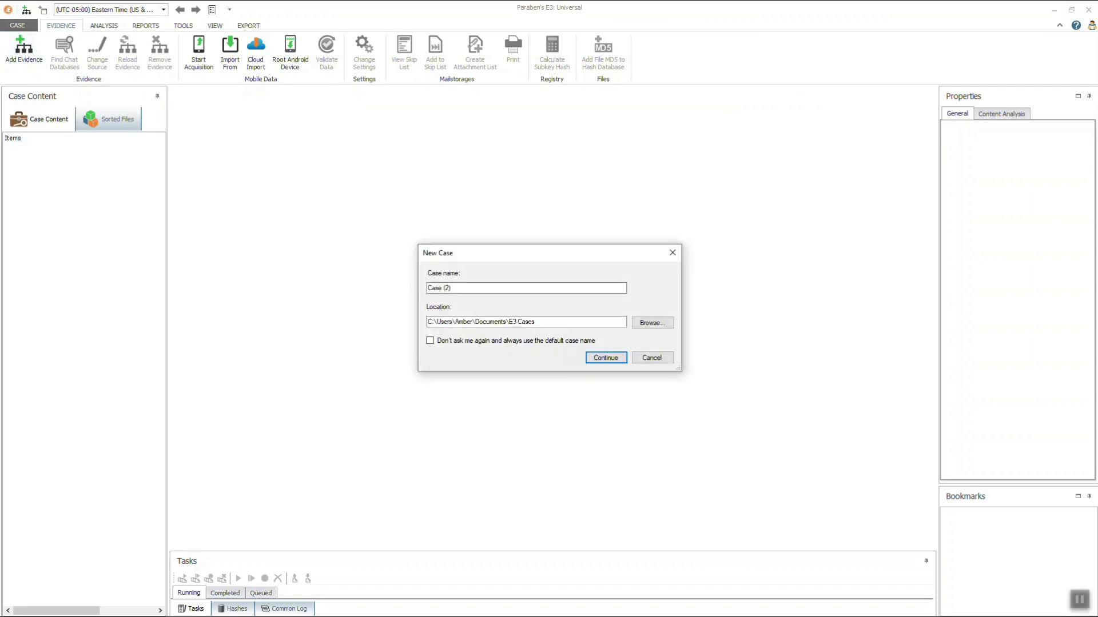
key(Return)
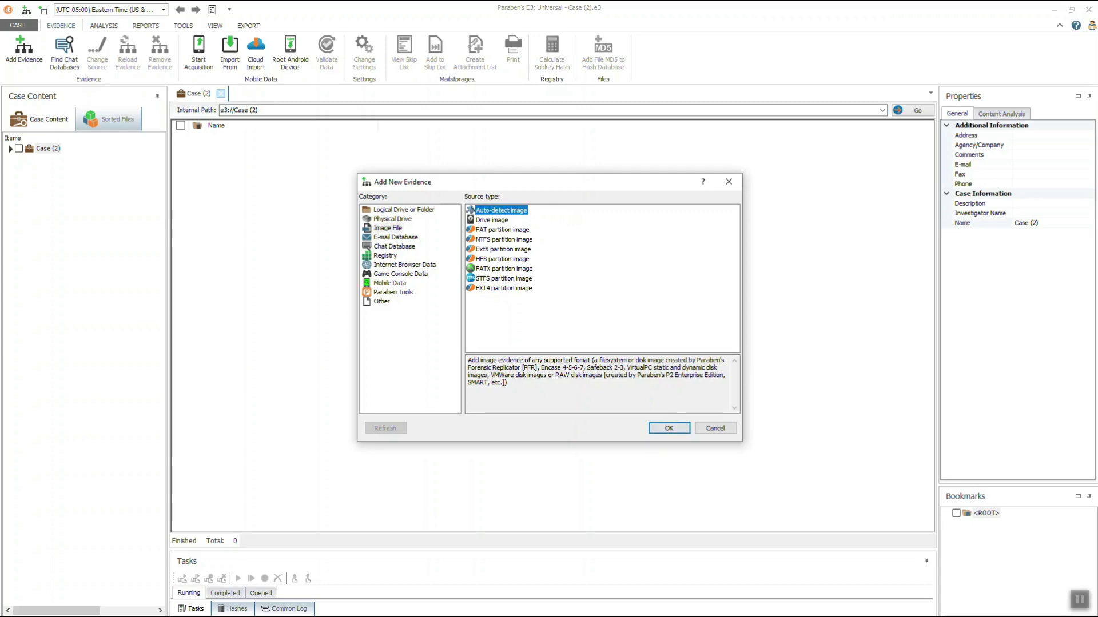
key(Return)
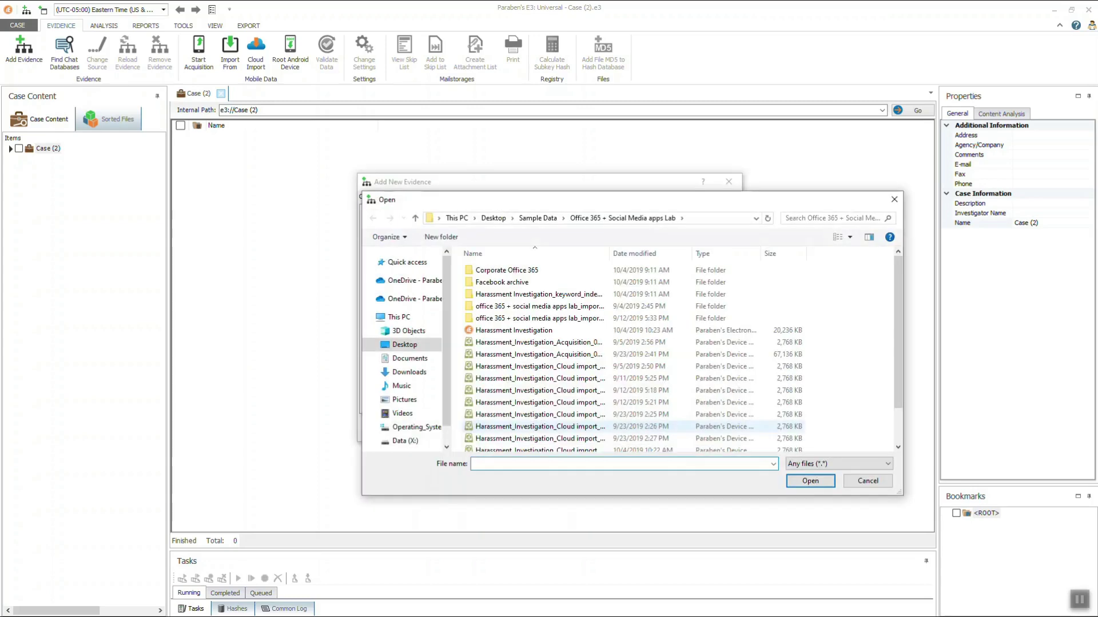
Step: Add the Win10.001 disk image from the Windows 10 Image folder on Data (X:) as Win10, leaving all NTFS options off
click(405, 441)
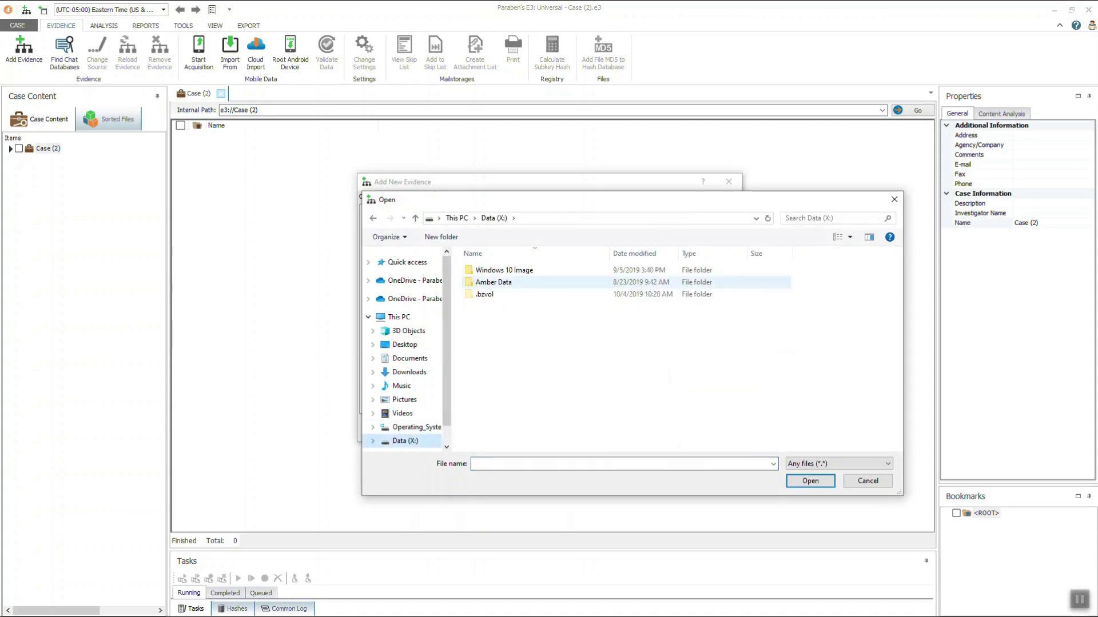
key(Return)
key(Return)
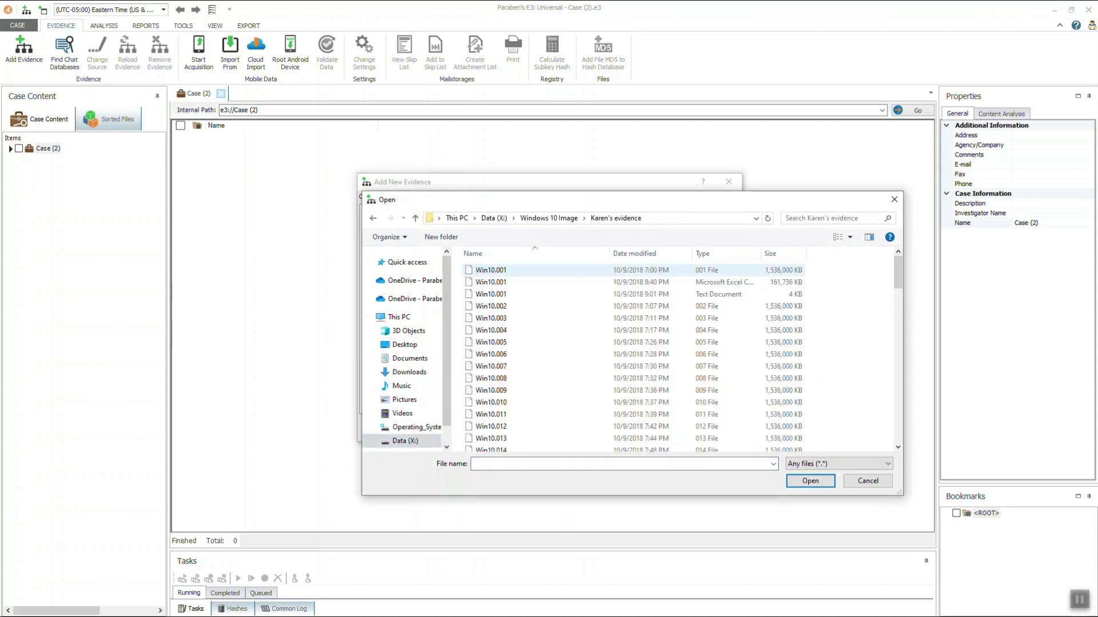
click(491, 271)
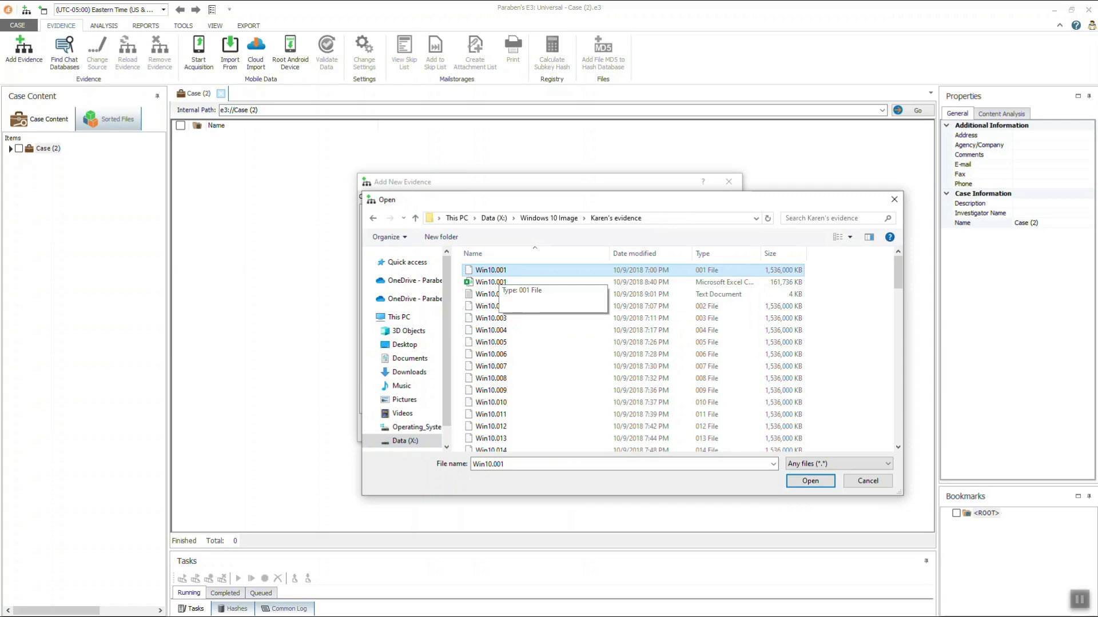
key(Return)
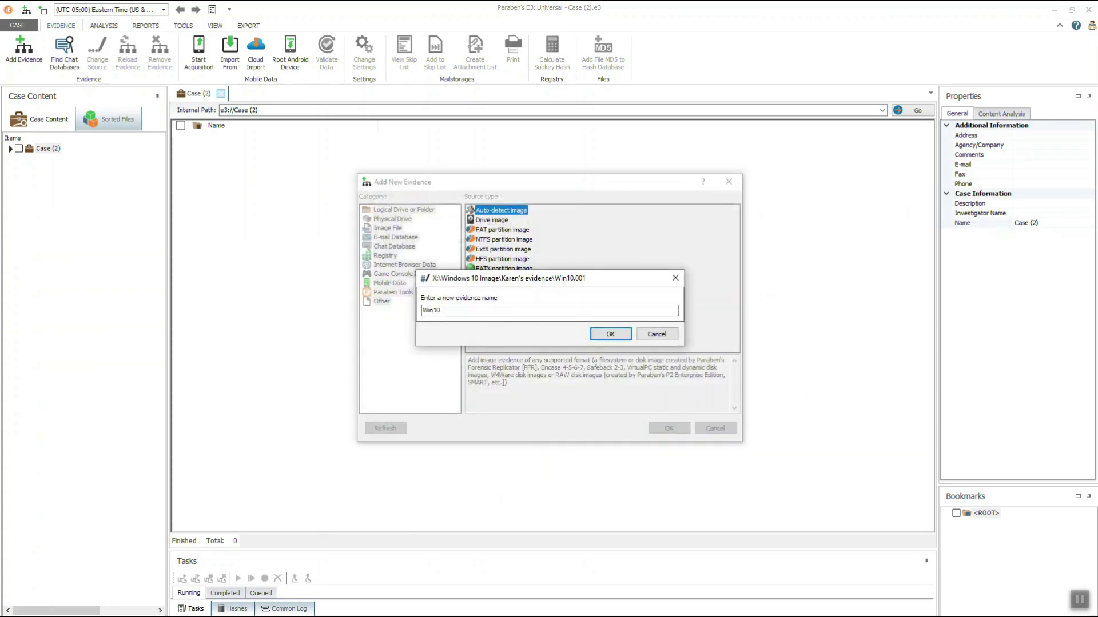
key(Return)
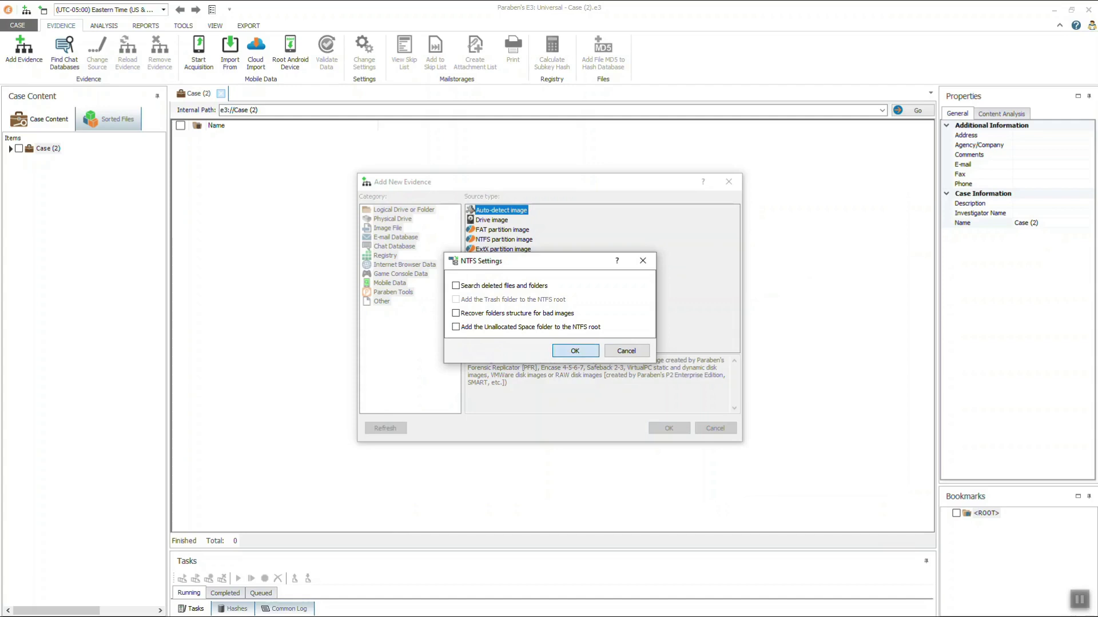
key(Return)
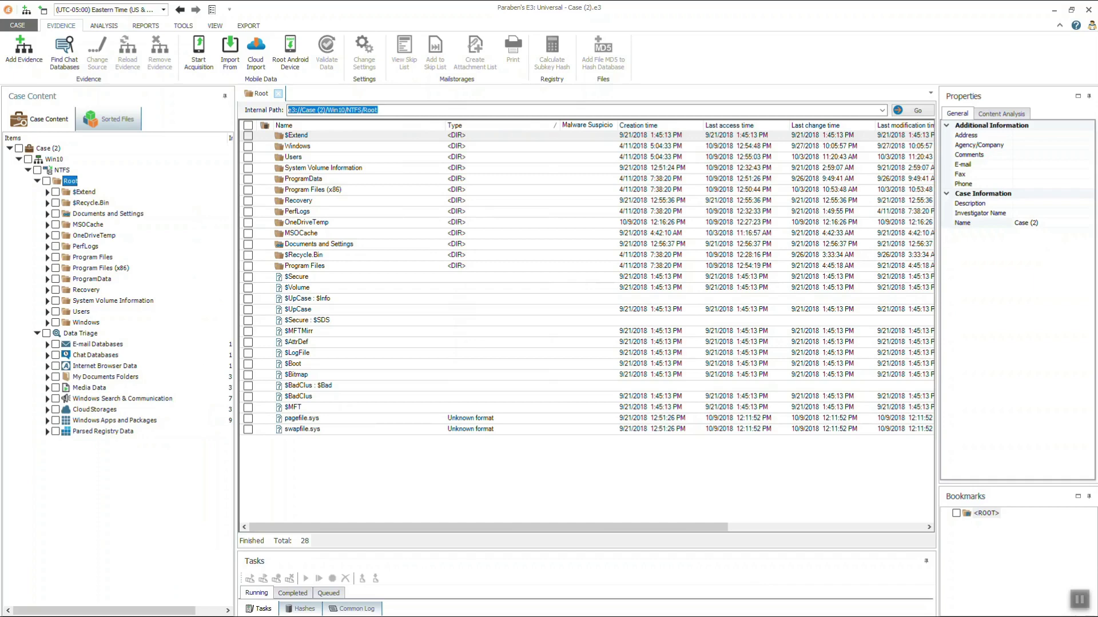
Step: Open the Windows Search & Communication triage results and view the contents of the Speech folder
click(122, 398)
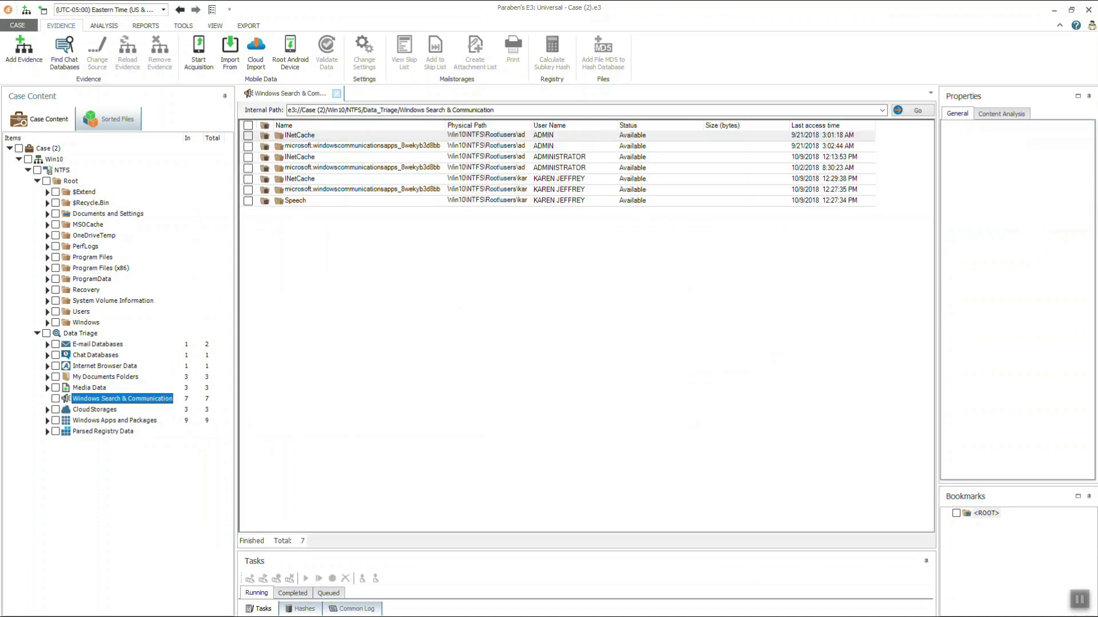
click(296, 200)
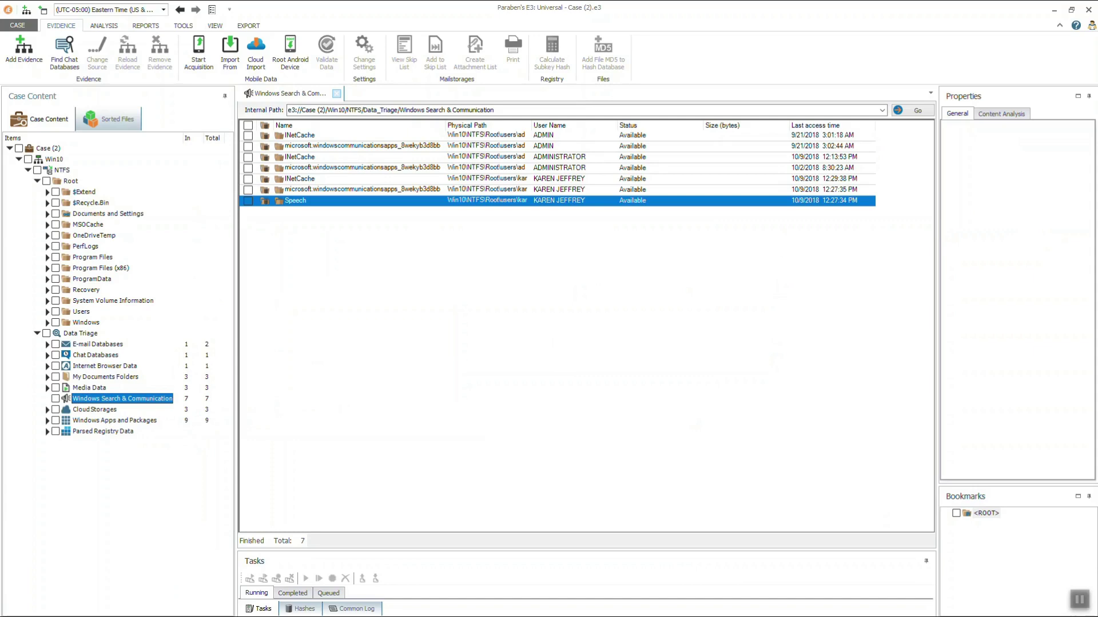
key(Return)
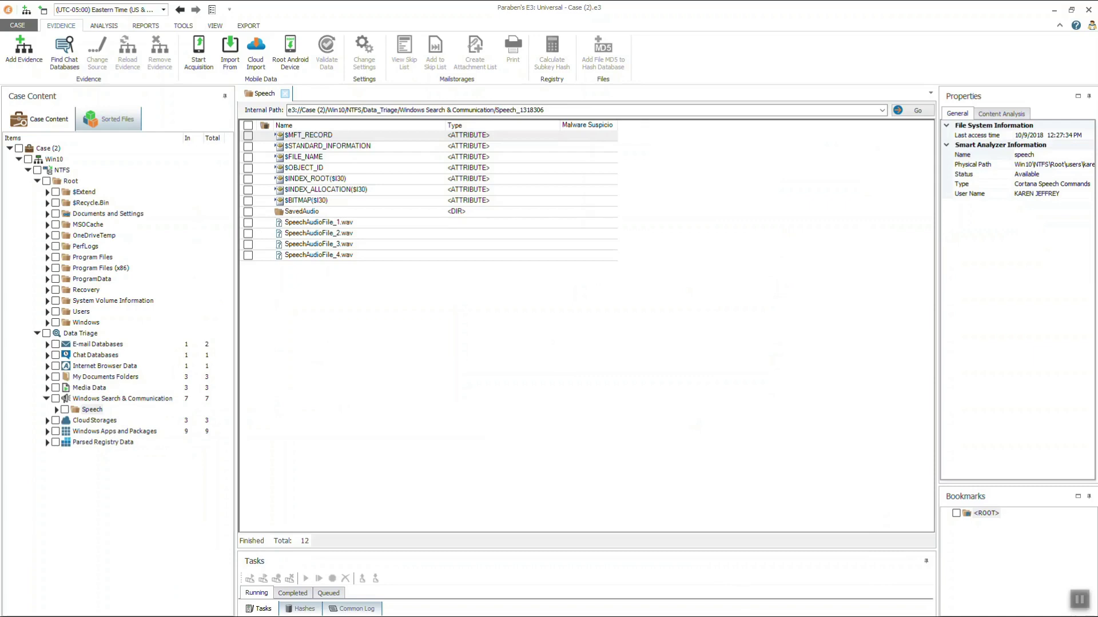
Step: Collapse Windows Search & Communication, and view the Cloud Storages and the Windows Apps and Packages triage results
click(47, 398)
click(94, 409)
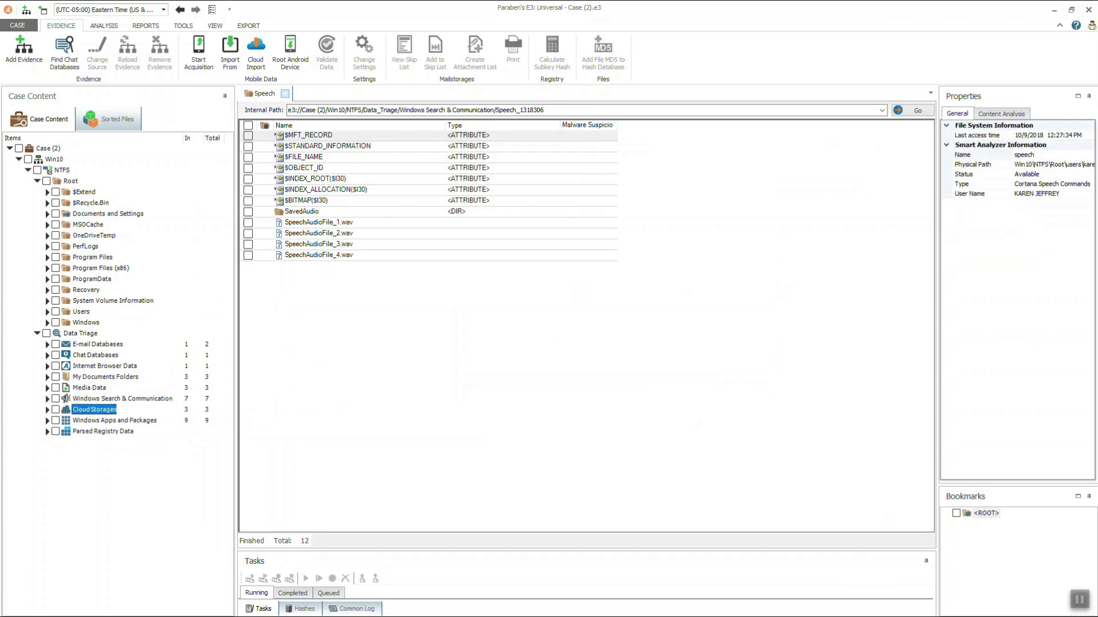
click(115, 421)
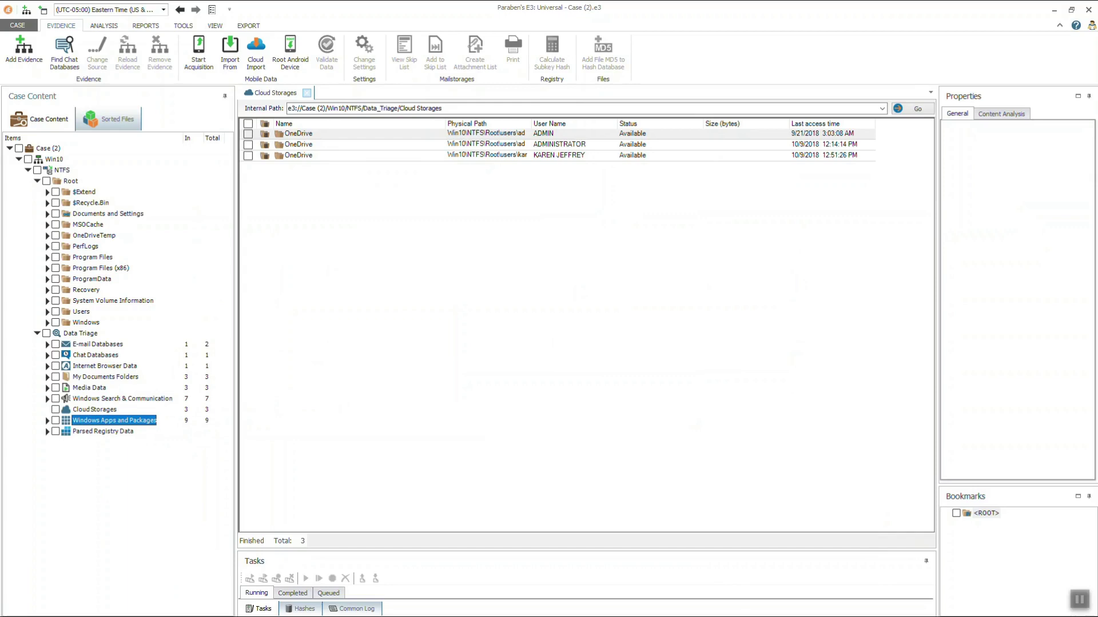
Step: Expand Parsed Registry Data in the triage results and select its Windows 10 Enterprise entry
click(103, 431)
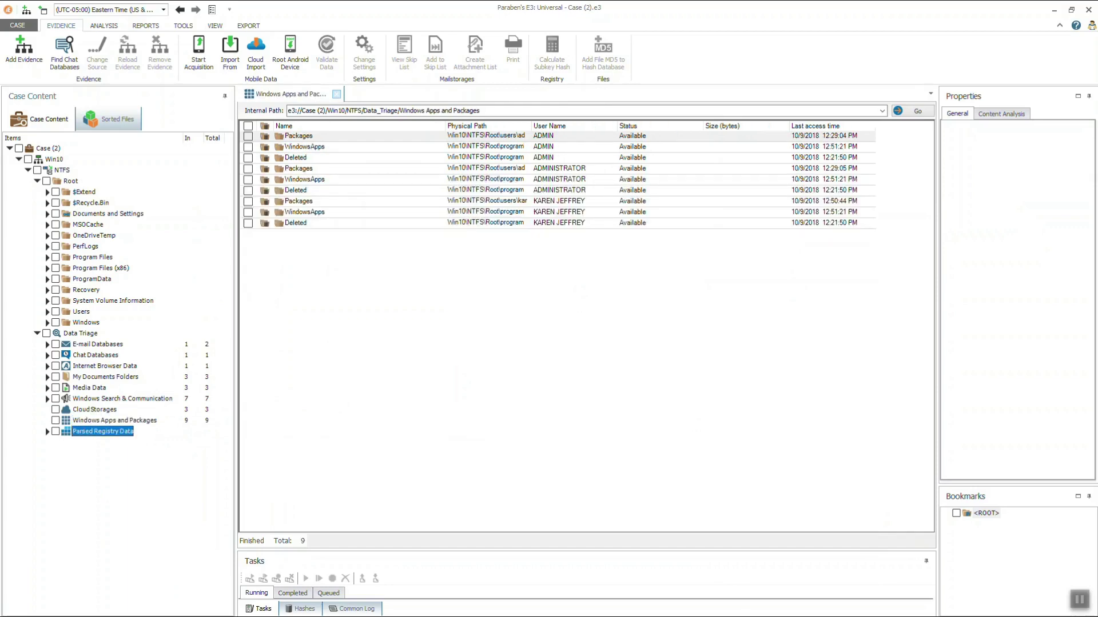
key(Right)
key(Right)
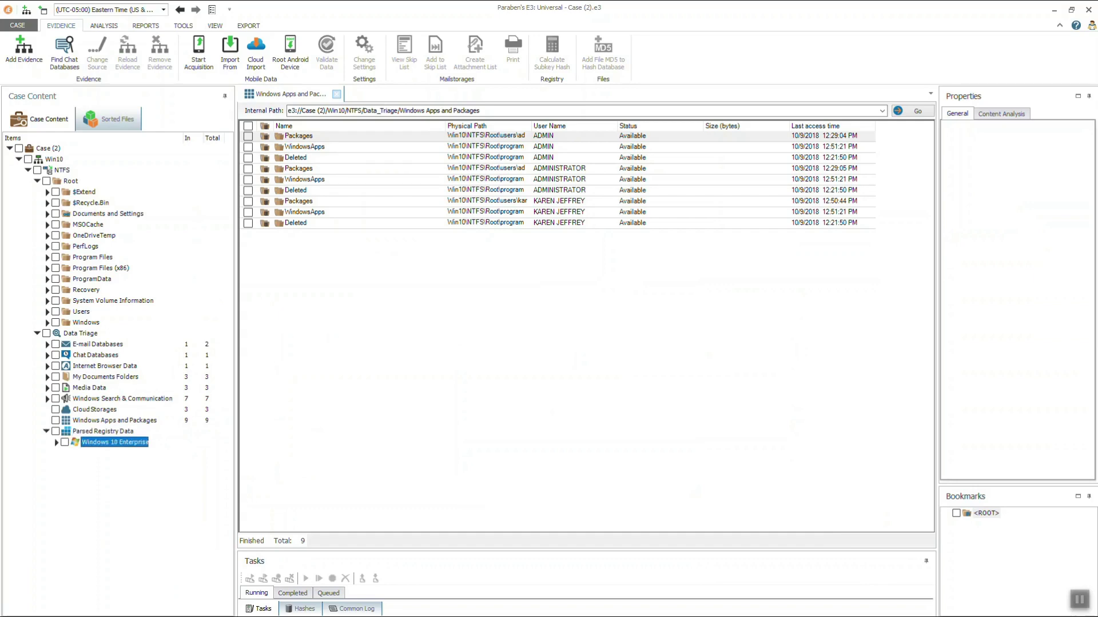
Step: Expand the Windows 10 Enterprise parsed registry data and view its Users Info entries
key(Right)
key(End)
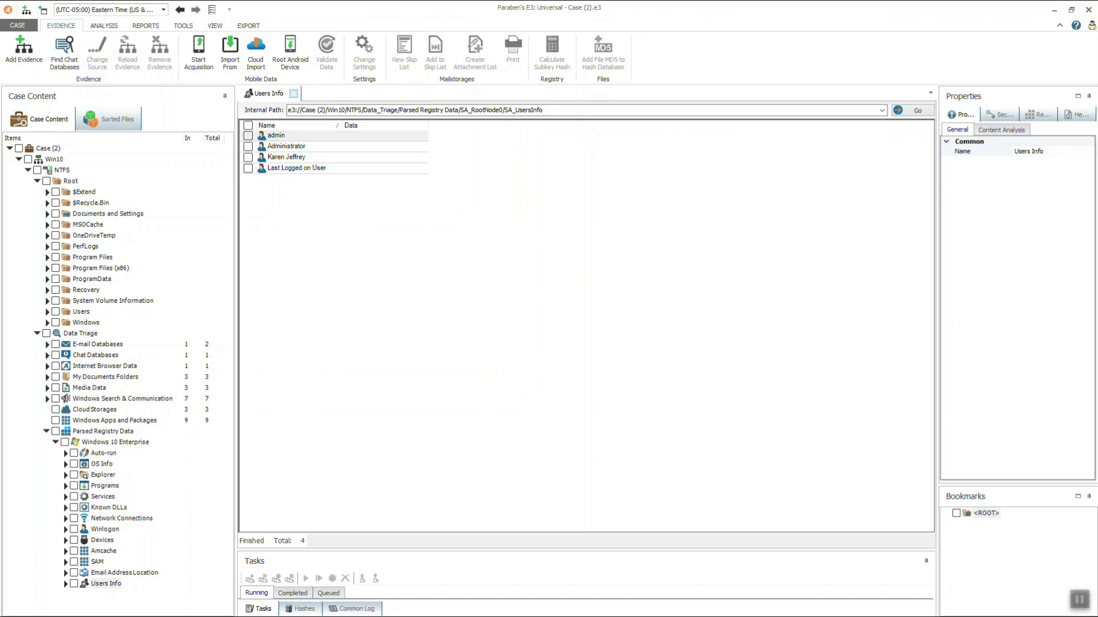
Step: Run Content Analysis on the NTFS partition with data sorting, keyword indexing, English OCR and malware scanning of Windows PE files, using the default analysis options
click(62, 170)
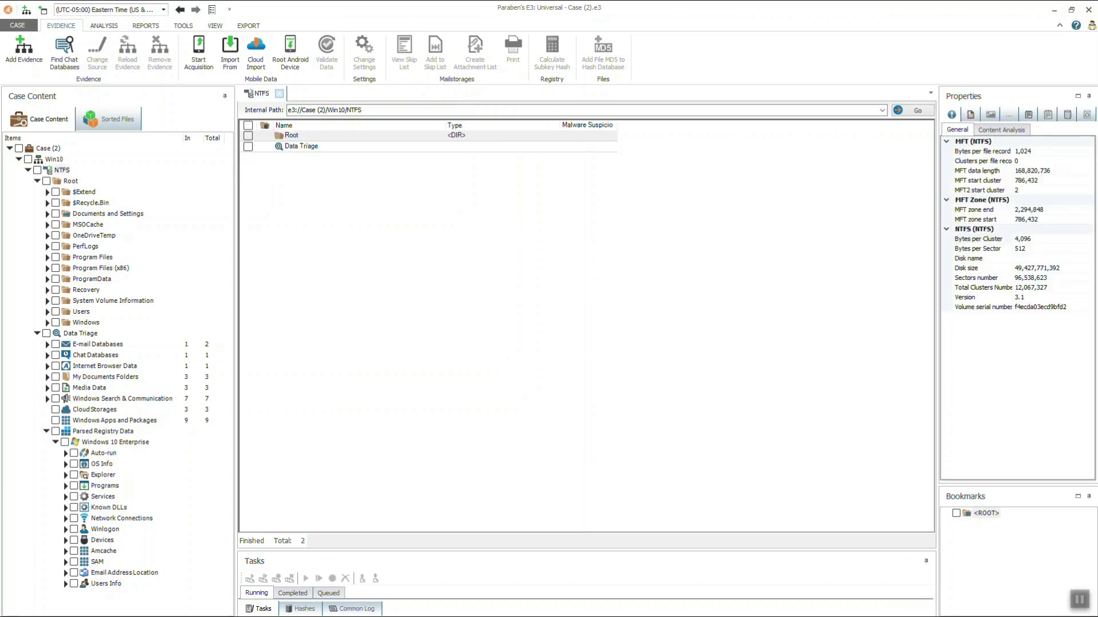
key(Down)
key(Down)
key(Down)
key(Down)
key(Down)
key(Down)
key(Down)
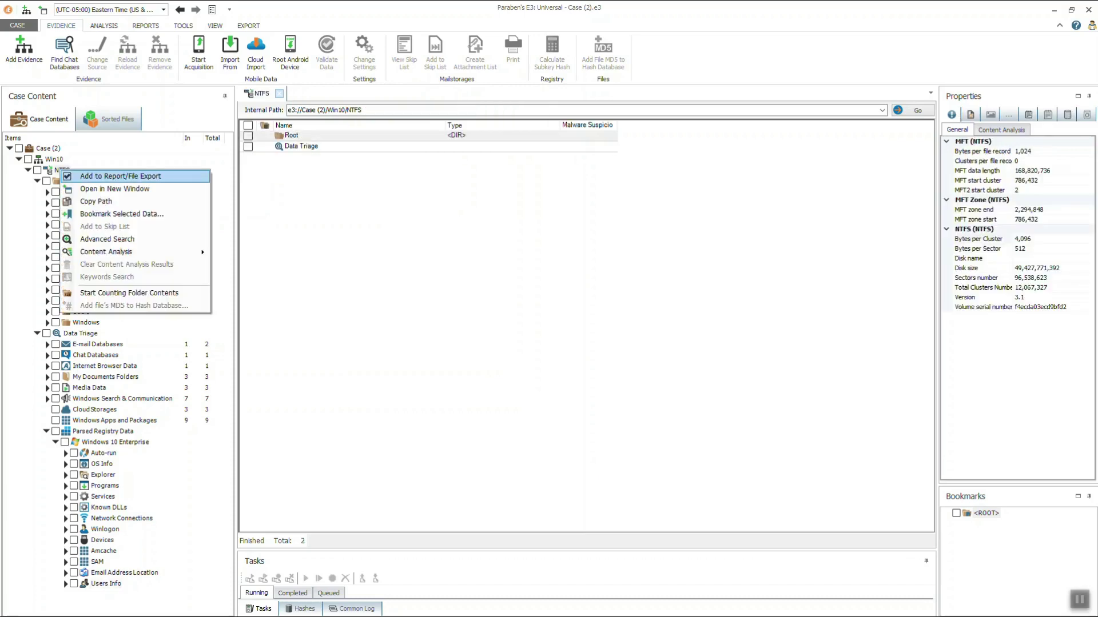
key(Right)
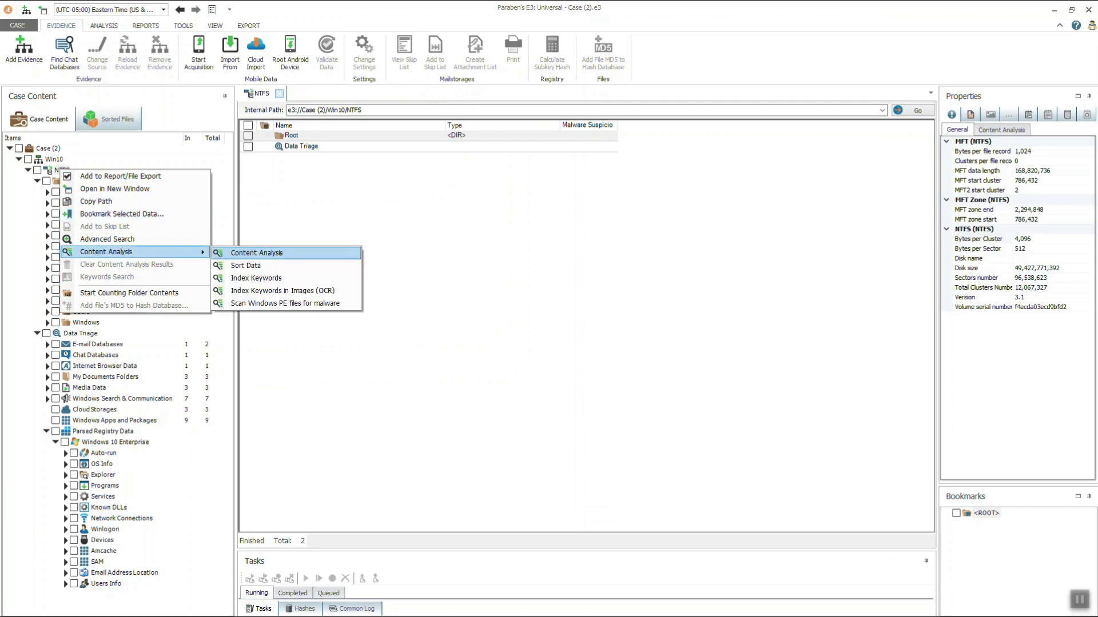
key(Return)
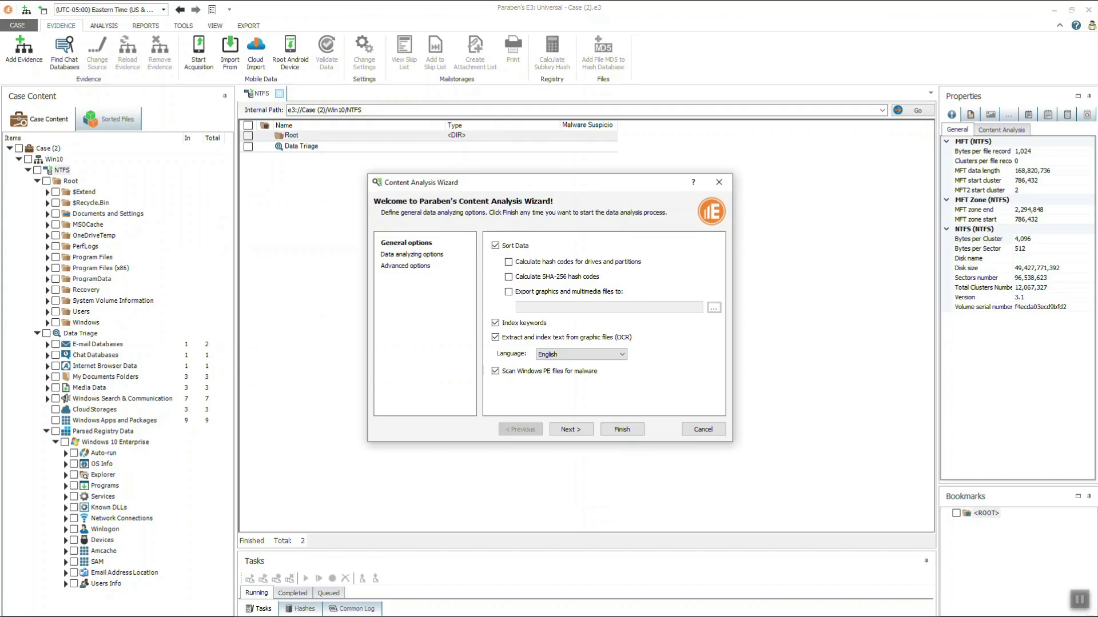
click(571, 429)
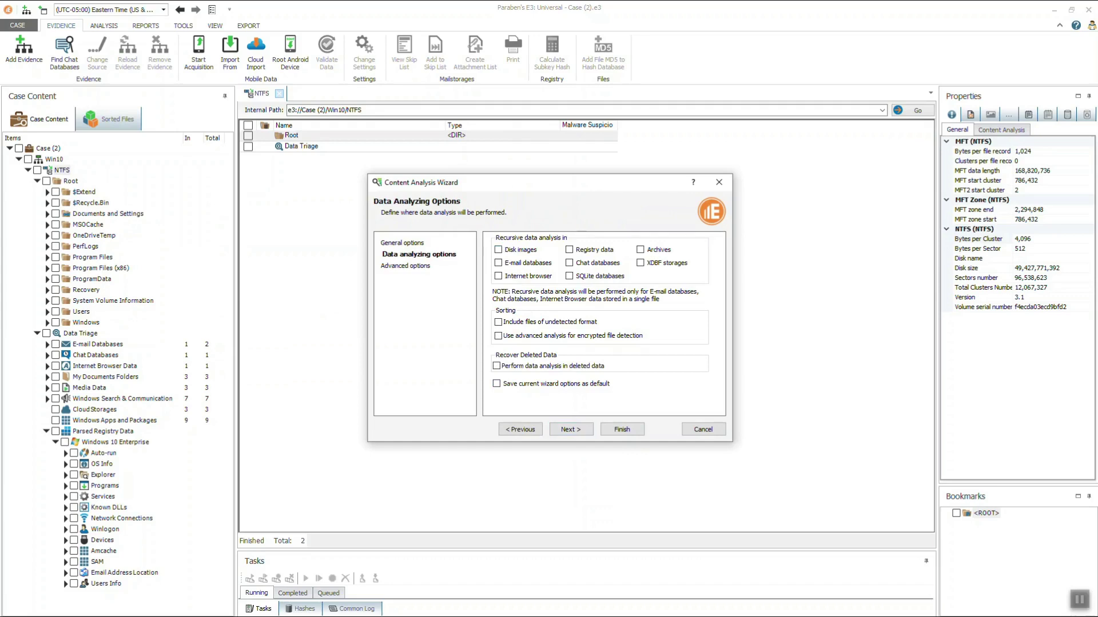
click(571, 429)
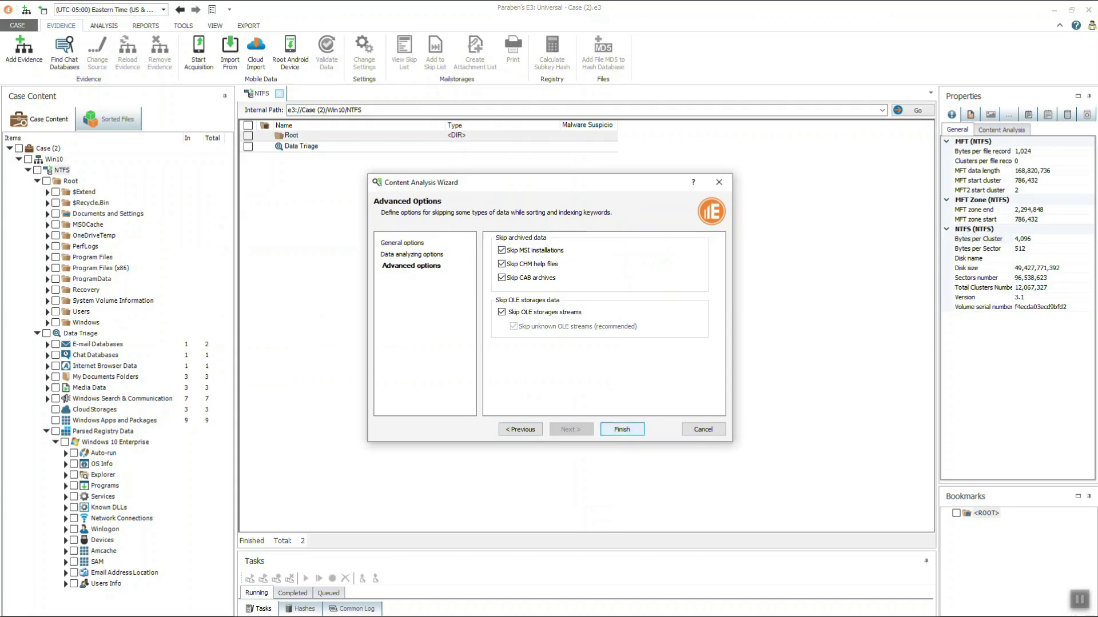
key(Return)
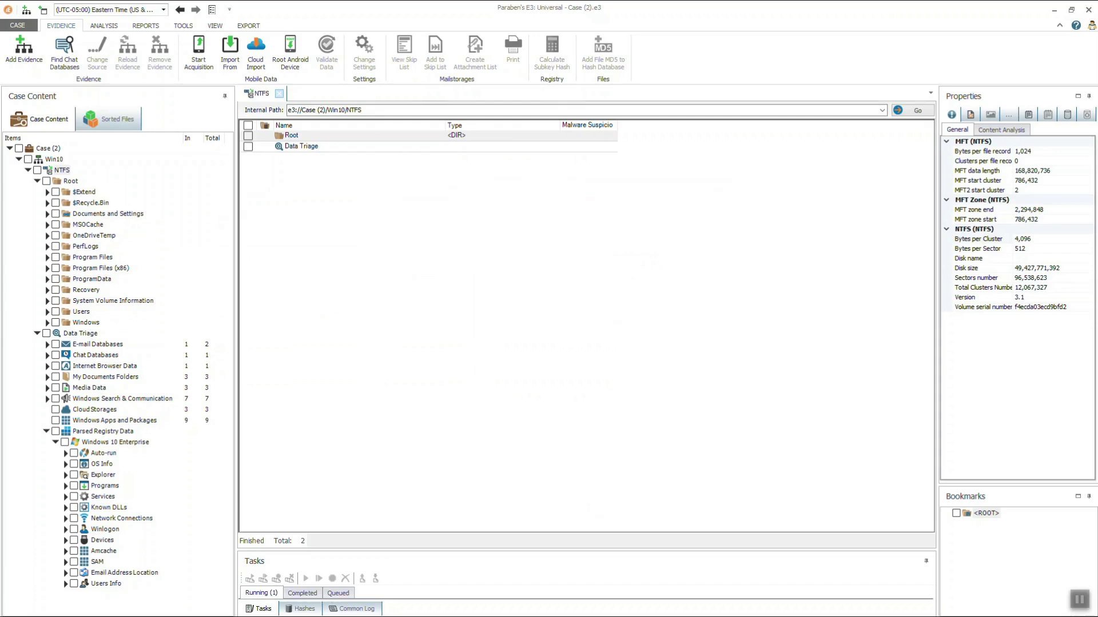
Step: View the Sorted Files results, expand their file categories, and return to the case content
click(108, 119)
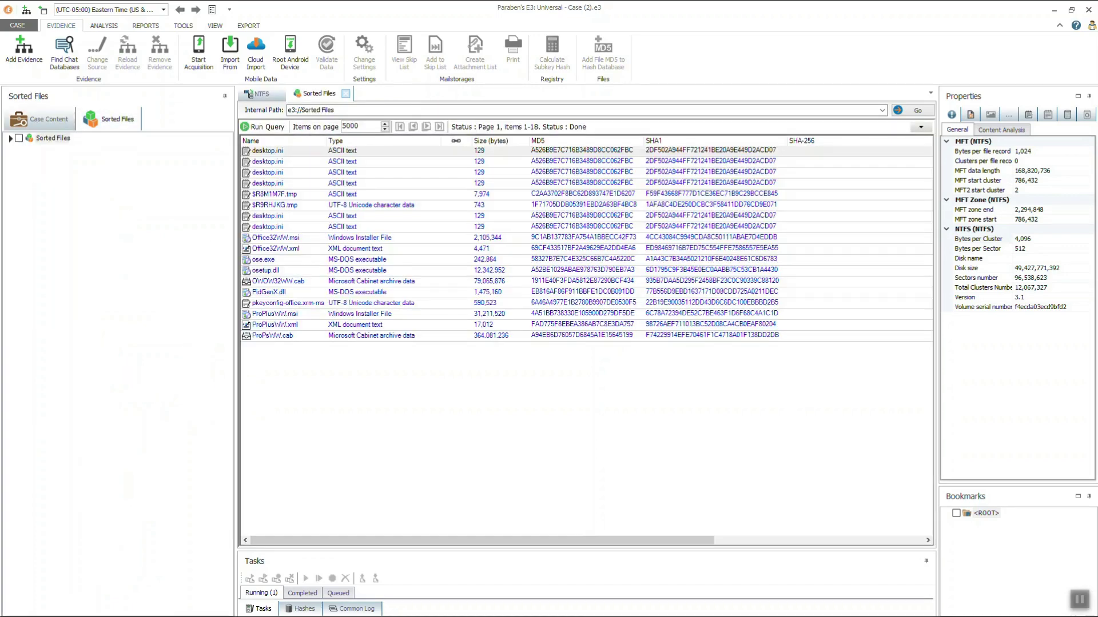
double_click(60, 138)
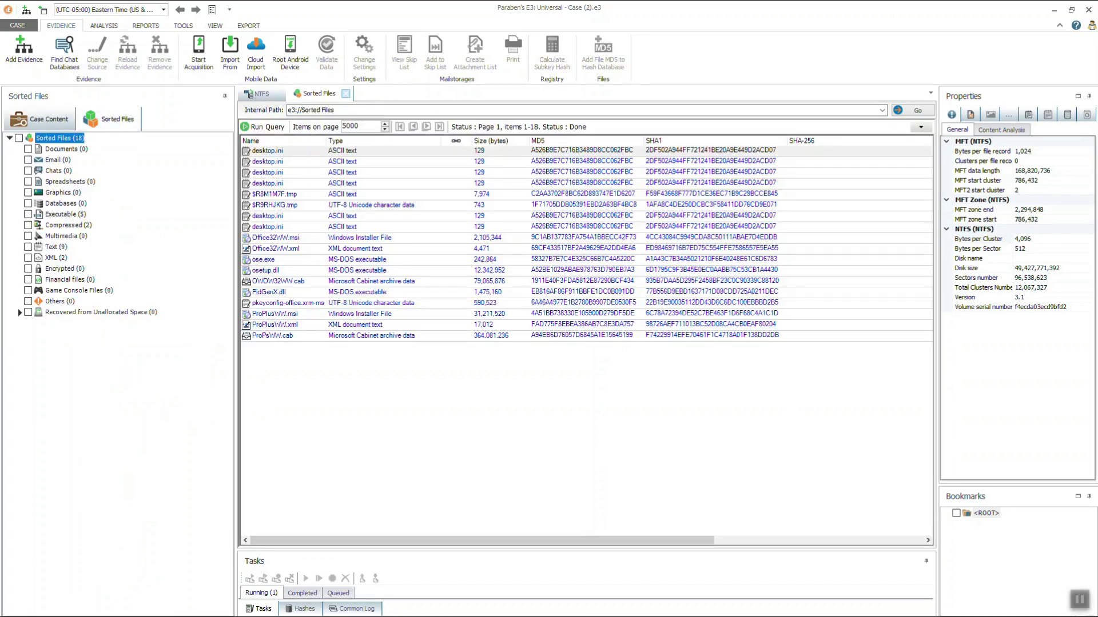
click(40, 119)
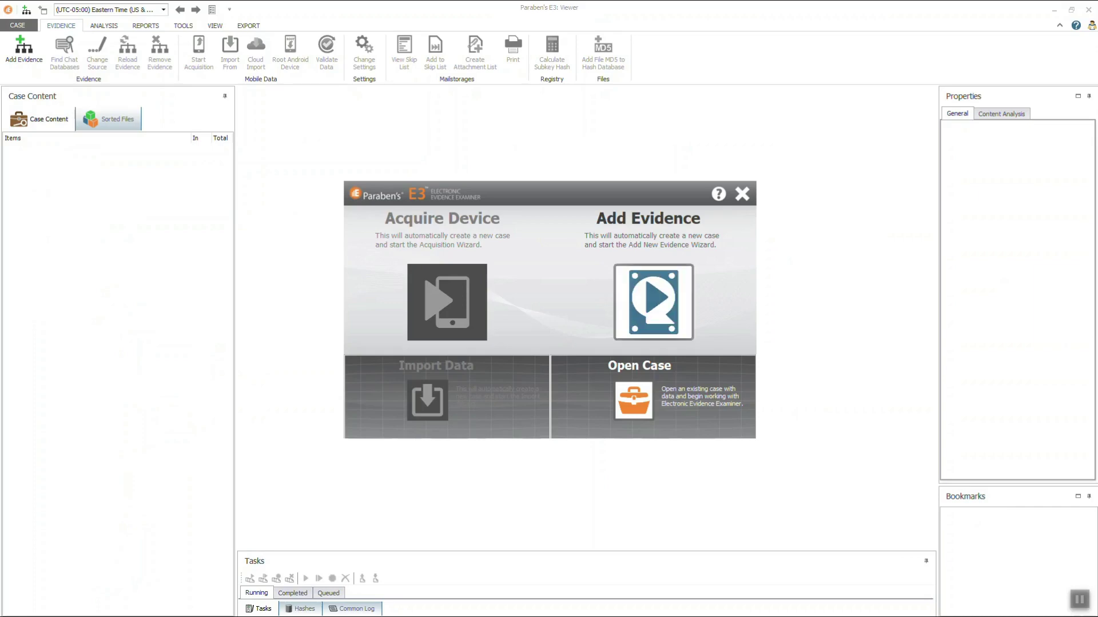
Step: In E3: Viewer, start adding evidence by creating a new case named Case (4) in the default location
click(653, 303)
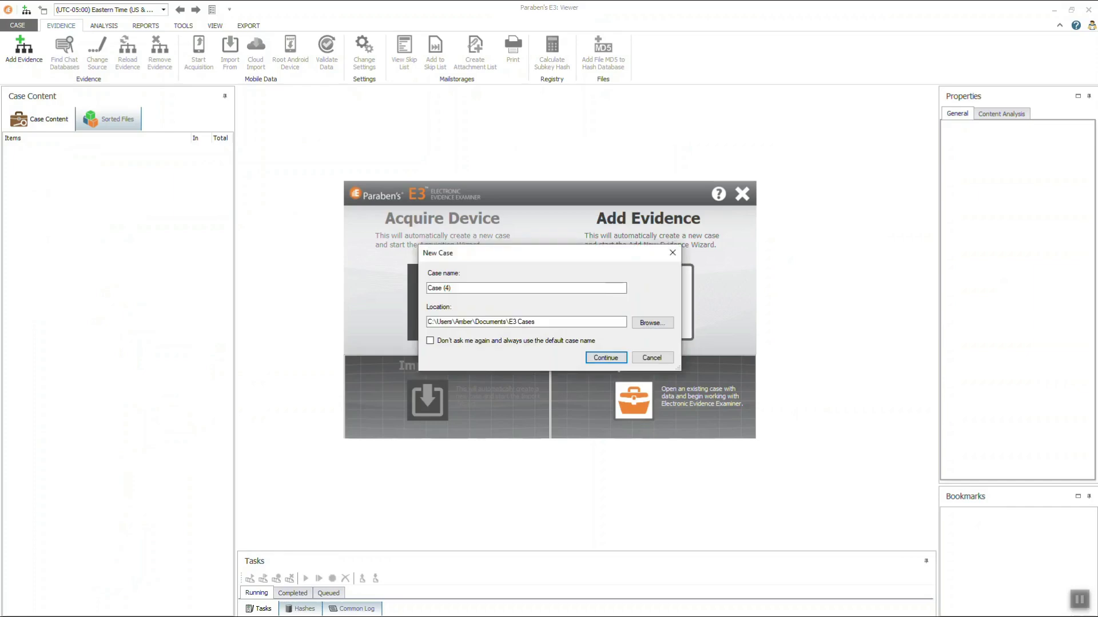
click(606, 358)
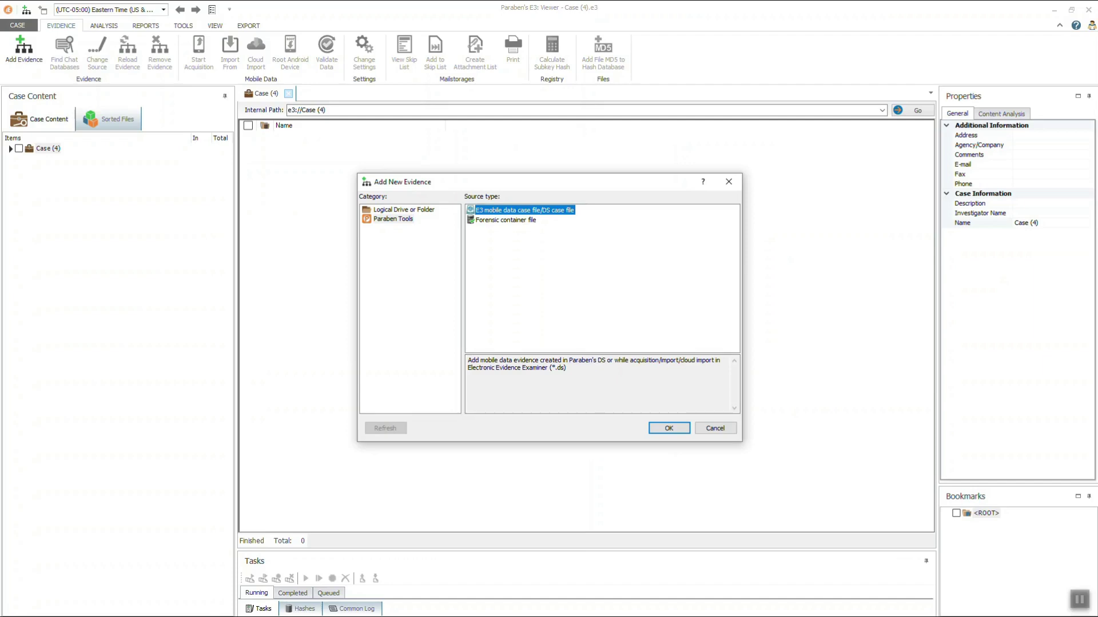
Step: Add the subject's Cloud Data file from Desktop > Sample Data > Office 365 + Social Media apps Lab as E3 mobile data case evidence
click(669, 428)
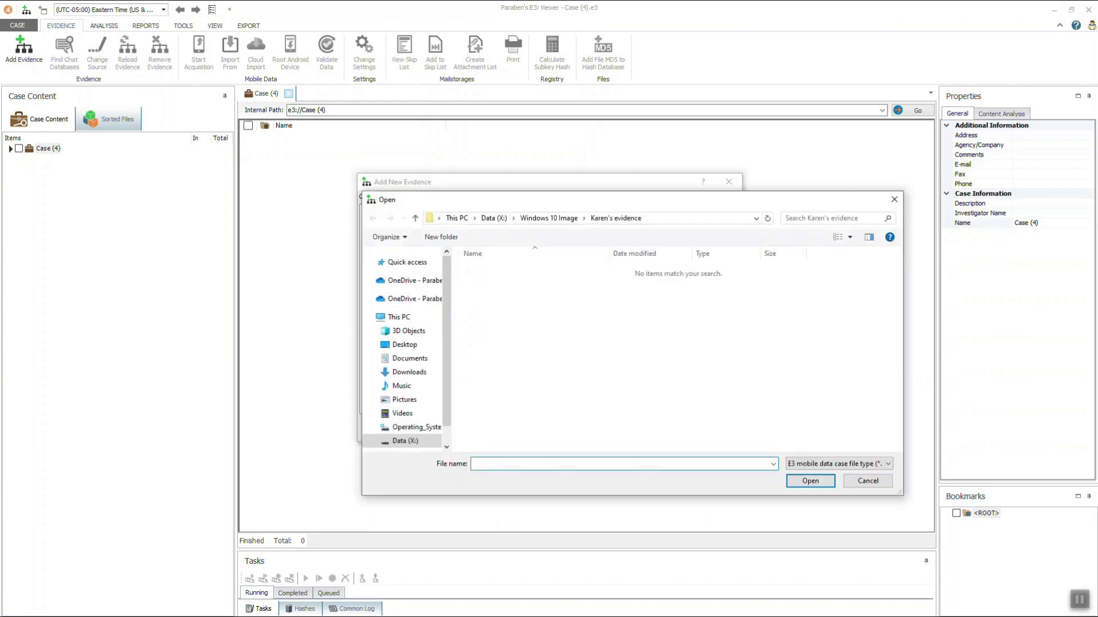
click(405, 344)
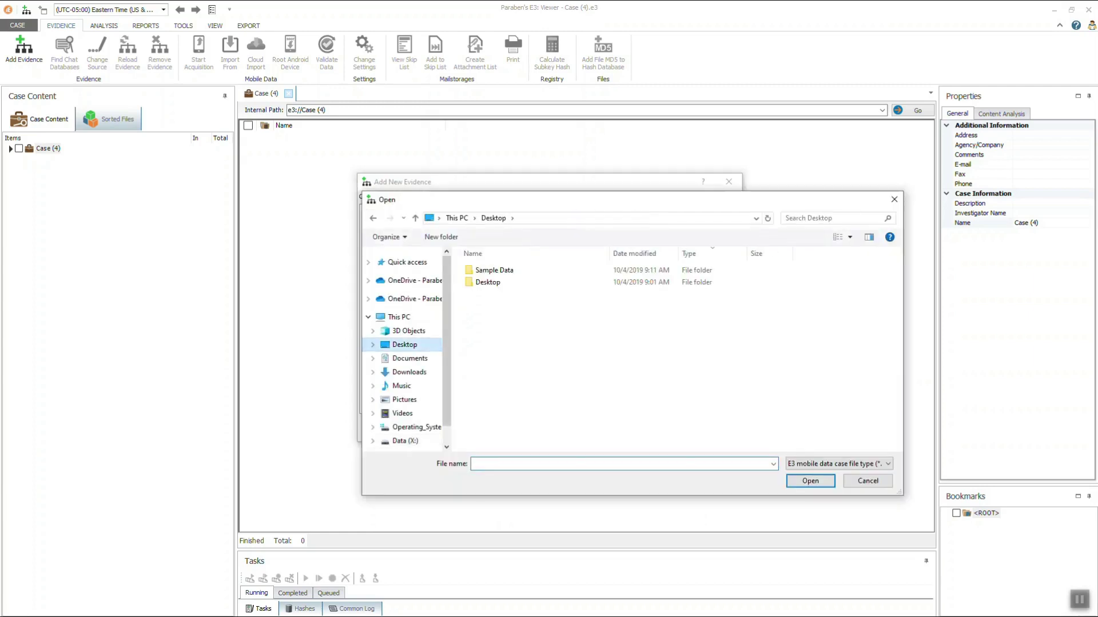
double_click(492, 270)
double_click(492, 270)
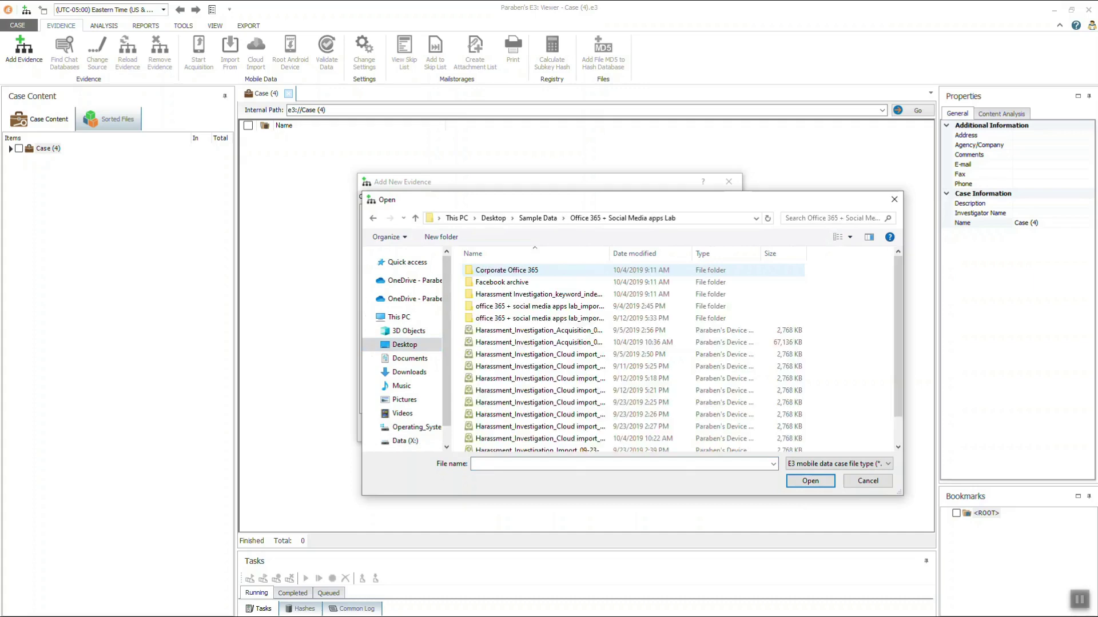
scroll(629, 354, down, 1)
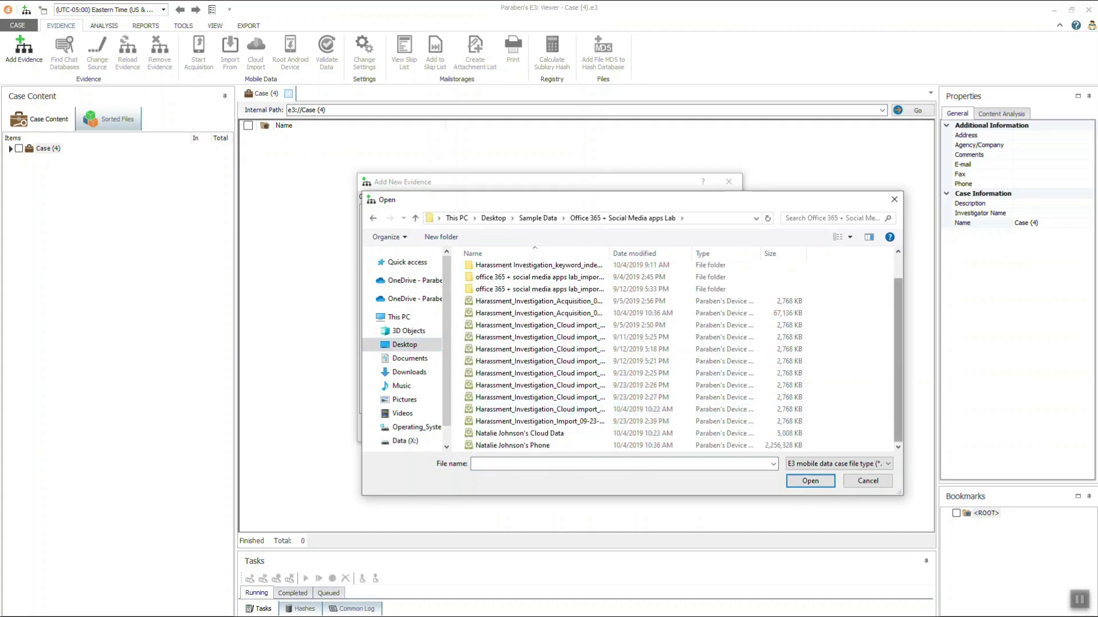
click(512, 446)
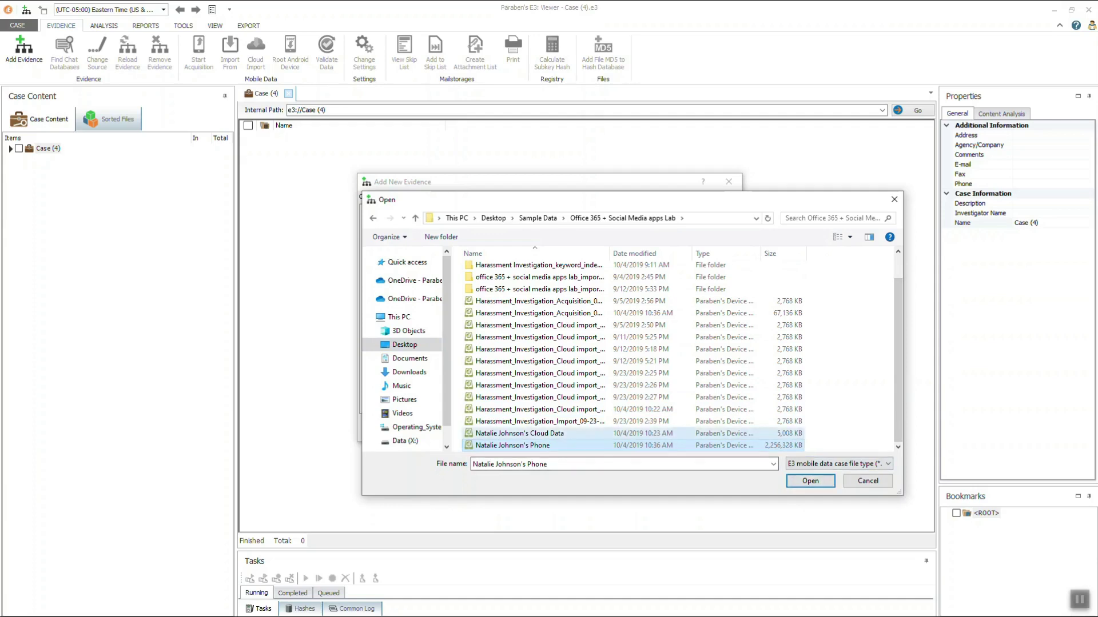
click(519, 434)
key(Return)
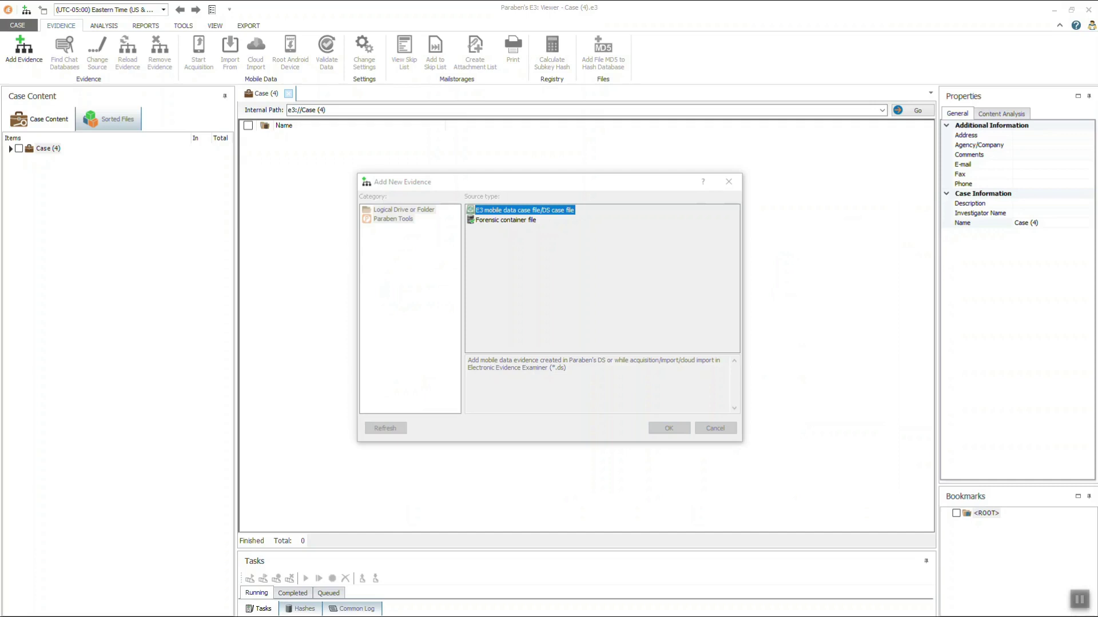
key(Return)
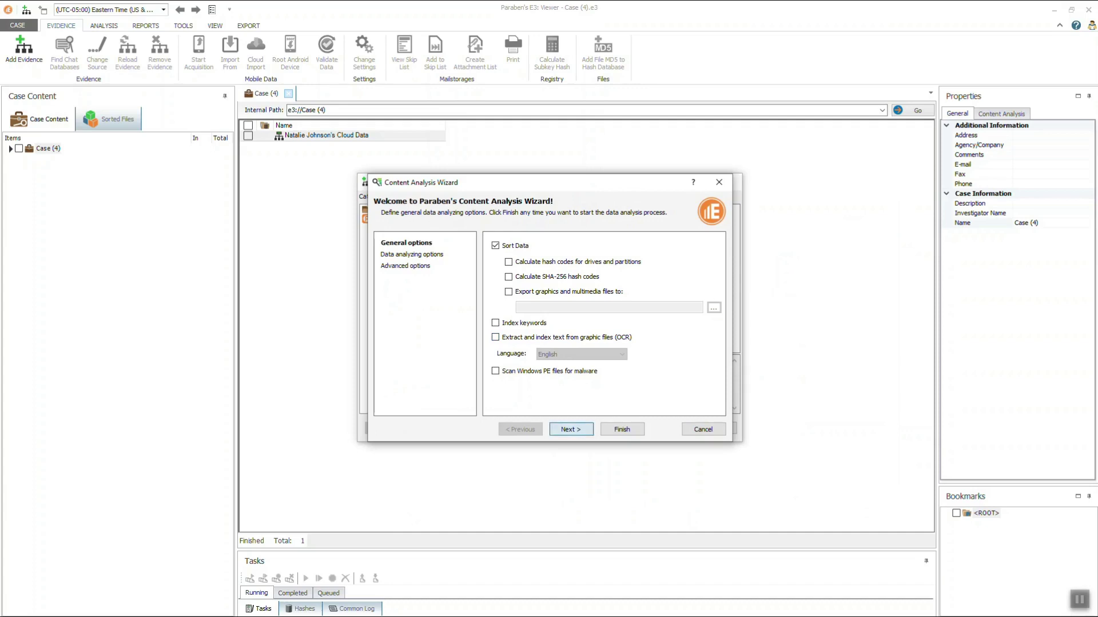
Step: Run Content Analysis on the added cloud data with only Sort Data enabled, and dismiss the task notification
click(571, 429)
click(622, 430)
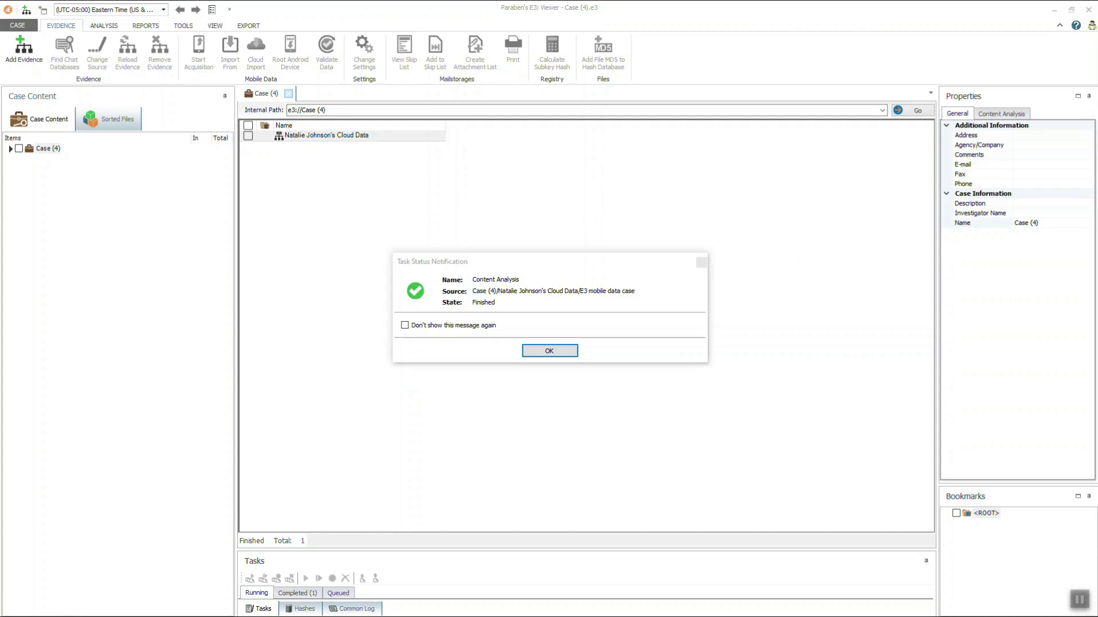
key(Return)
Step: Expand the cloud data evidence tree and view the contents of the imported Gmail and Facebook accounts
click(20, 160)
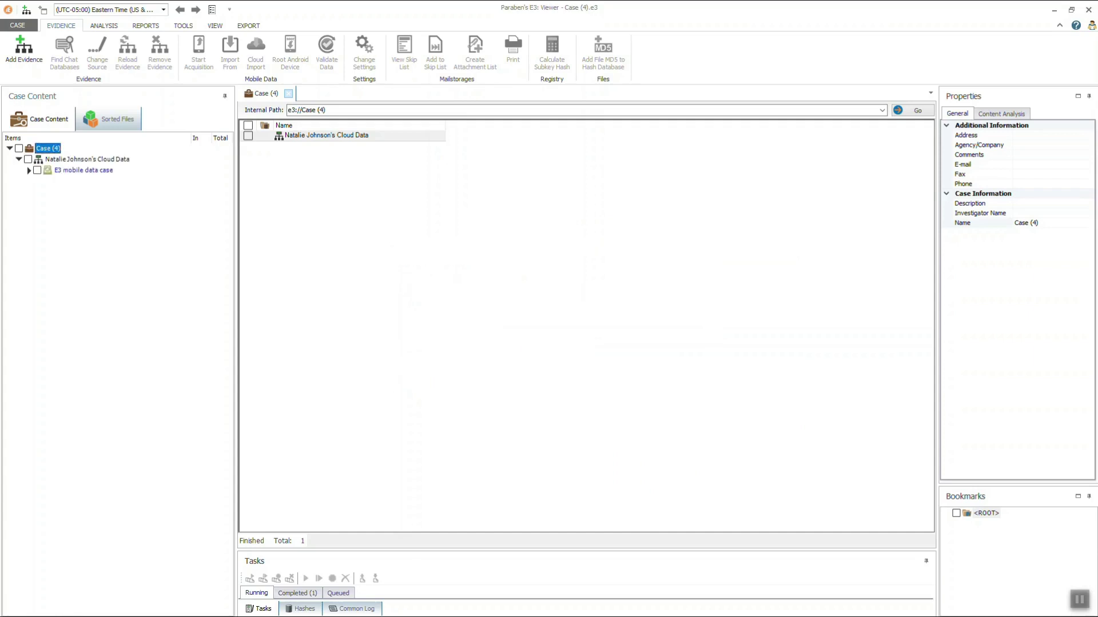
click(47, 192)
click(118, 322)
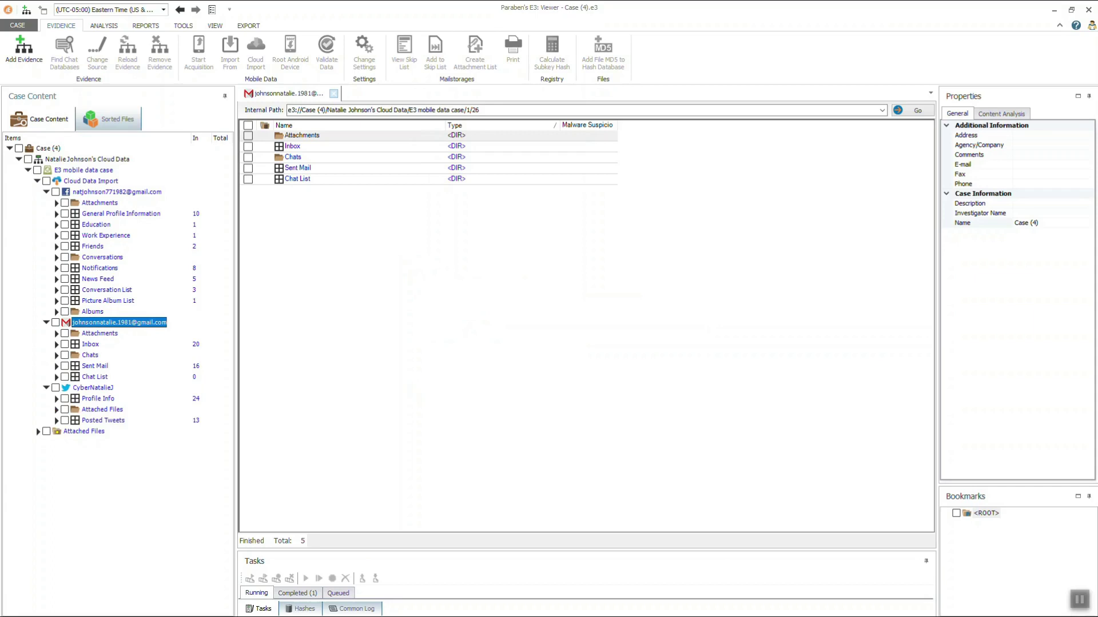
click(104, 25)
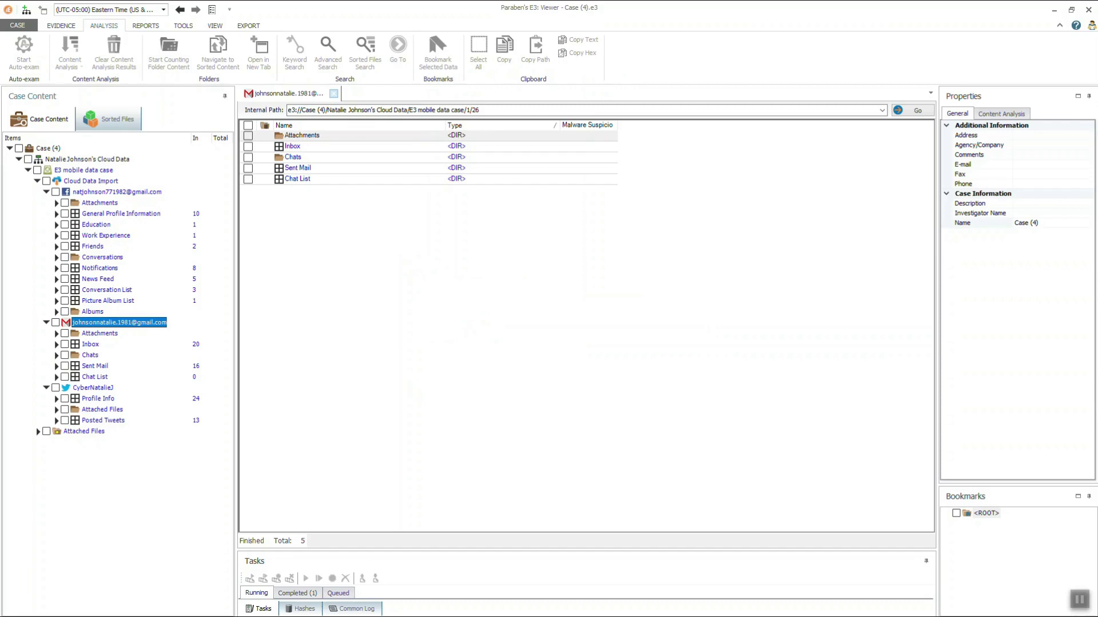
click(99, 203)
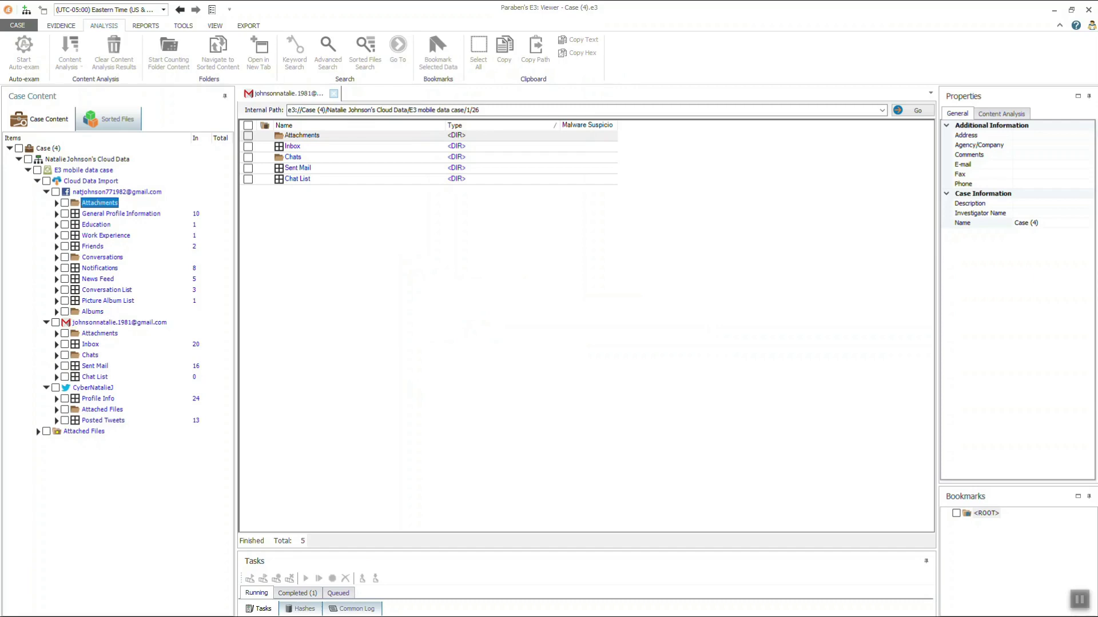
click(116, 191)
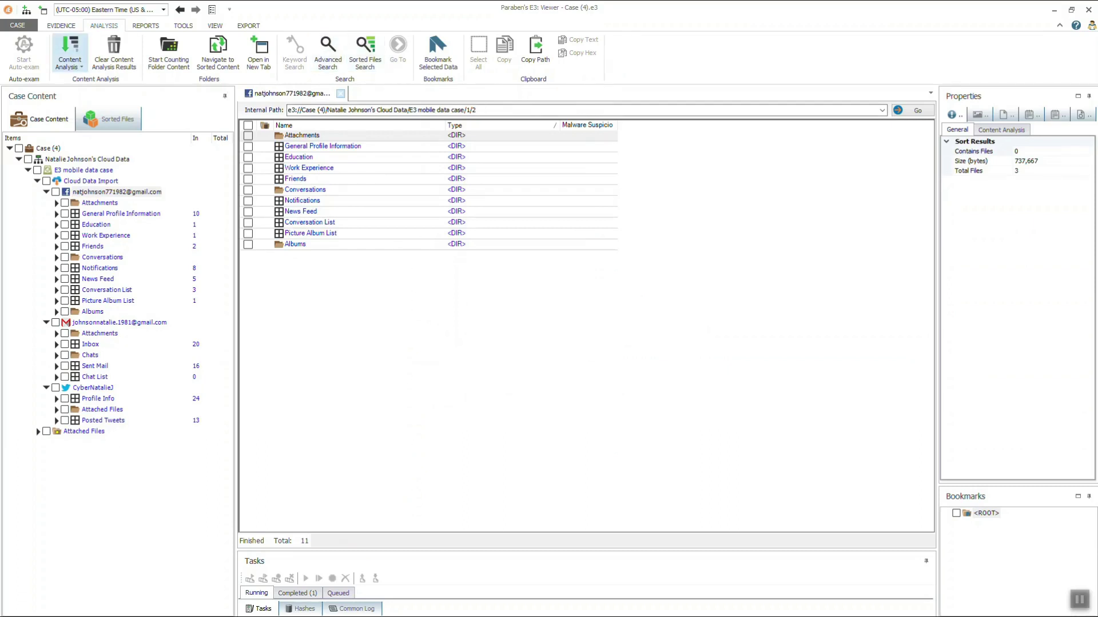
Step: Review the Device Information, Case Data Summary and Installed Applications pages of the sample Mobile Data Review Report, and cancel the Reports Wizard
click(145, 26)
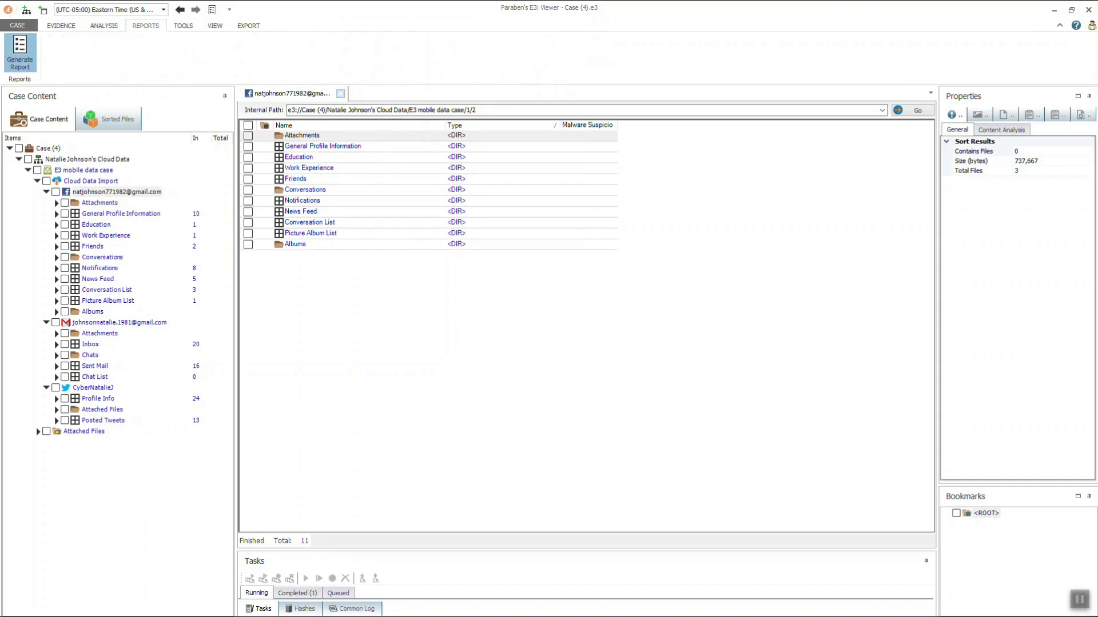
click(19, 51)
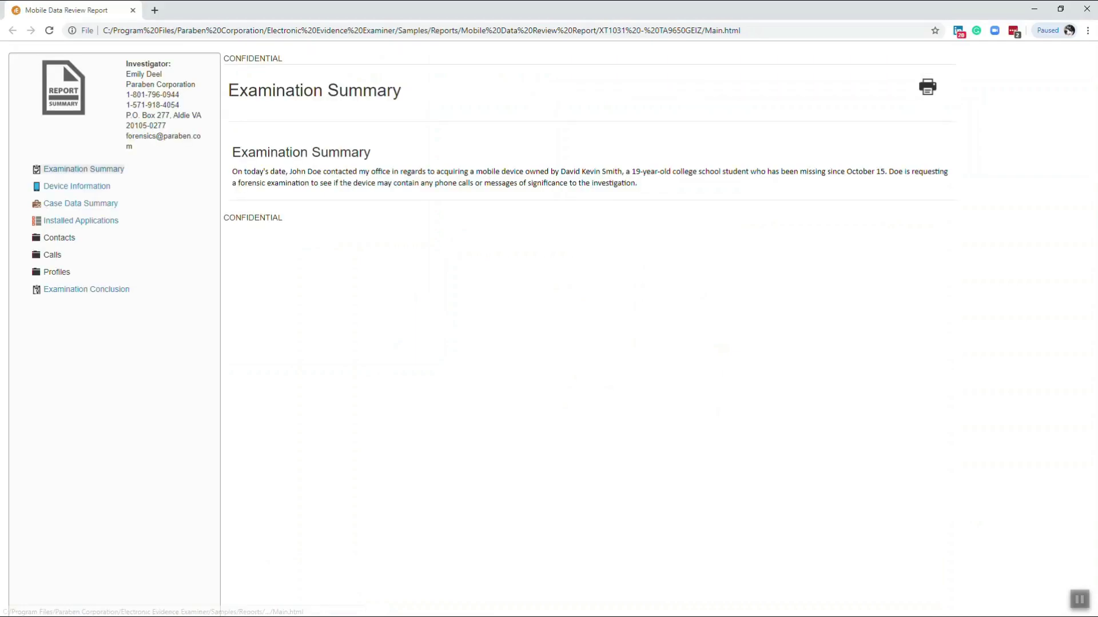
click(77, 186)
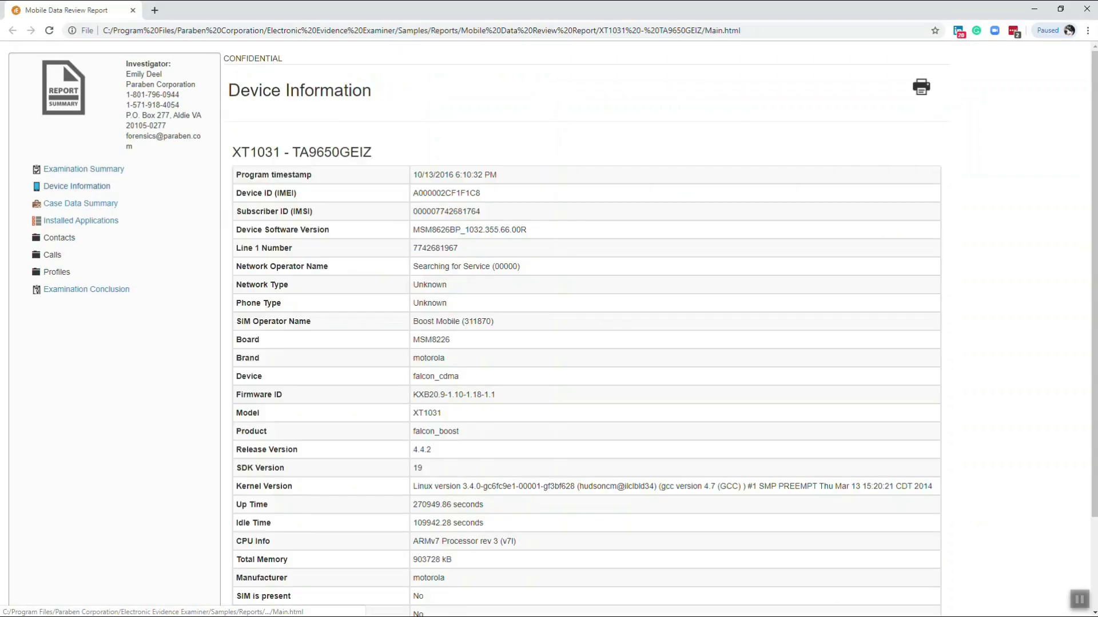
click(81, 204)
click(80, 221)
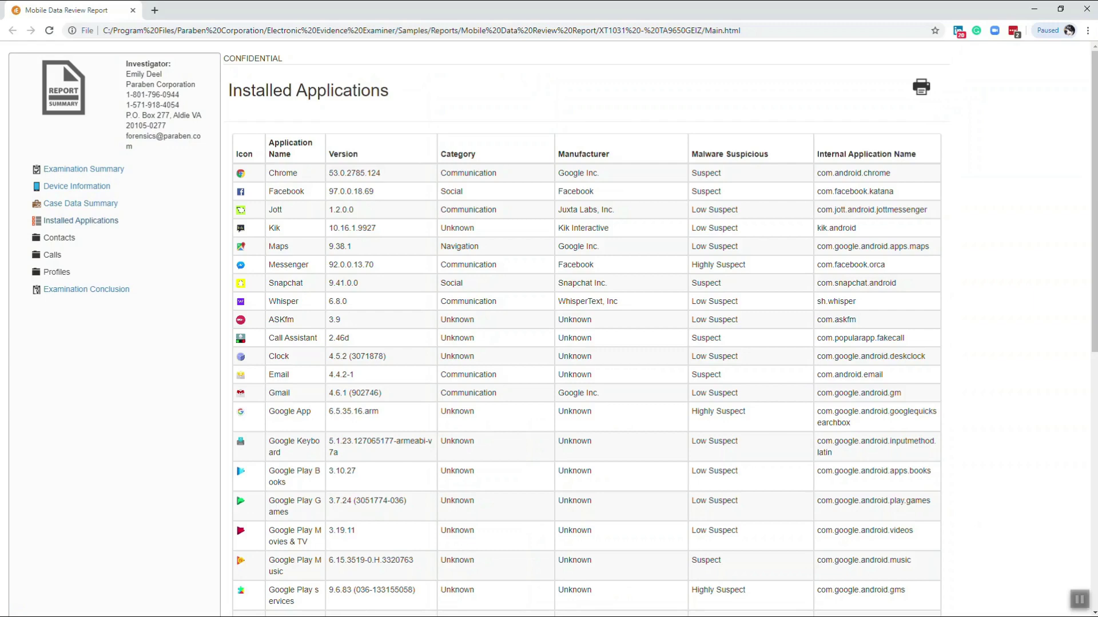
click(1086, 9)
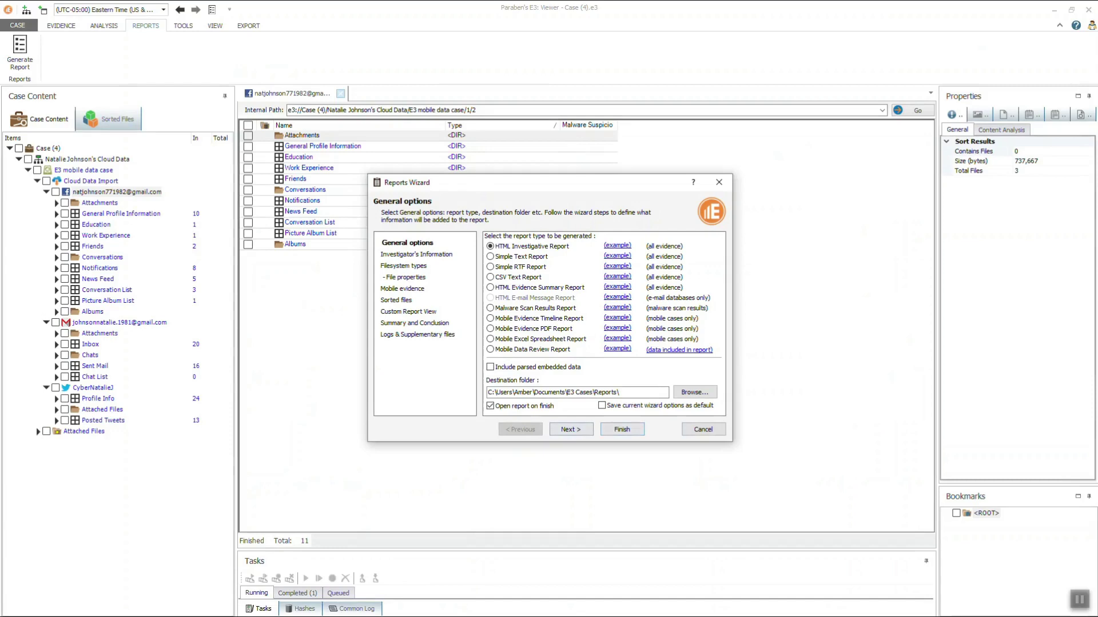
click(703, 430)
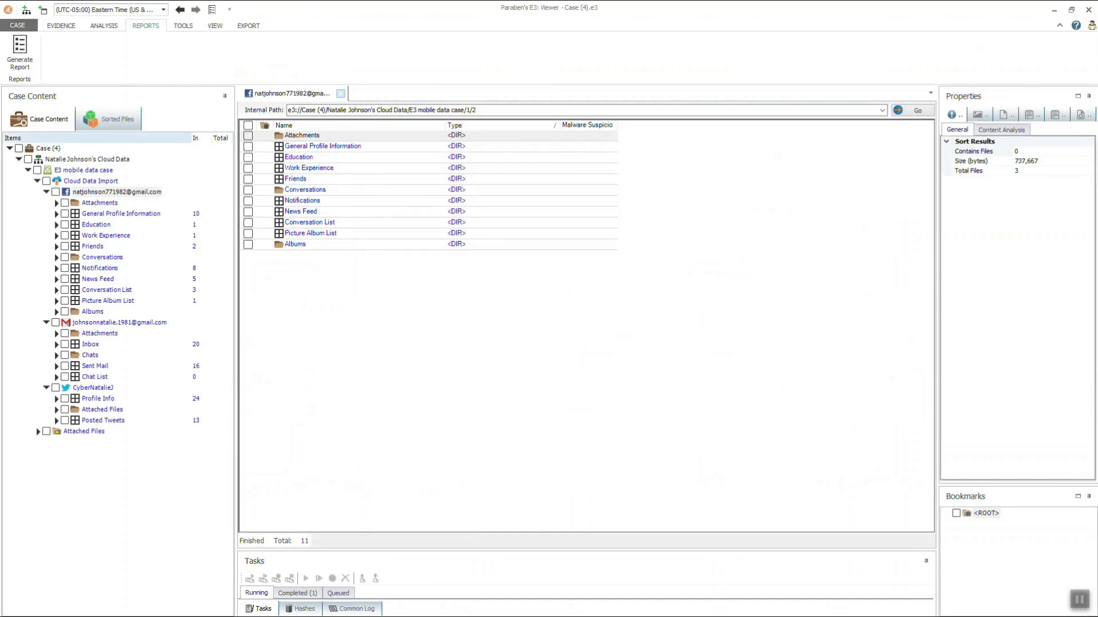
Step: Switch to Paraben's Link2 and view the XT907 case's messages, statistics and timeline data, returning to the link analysis graph
click(17, 25)
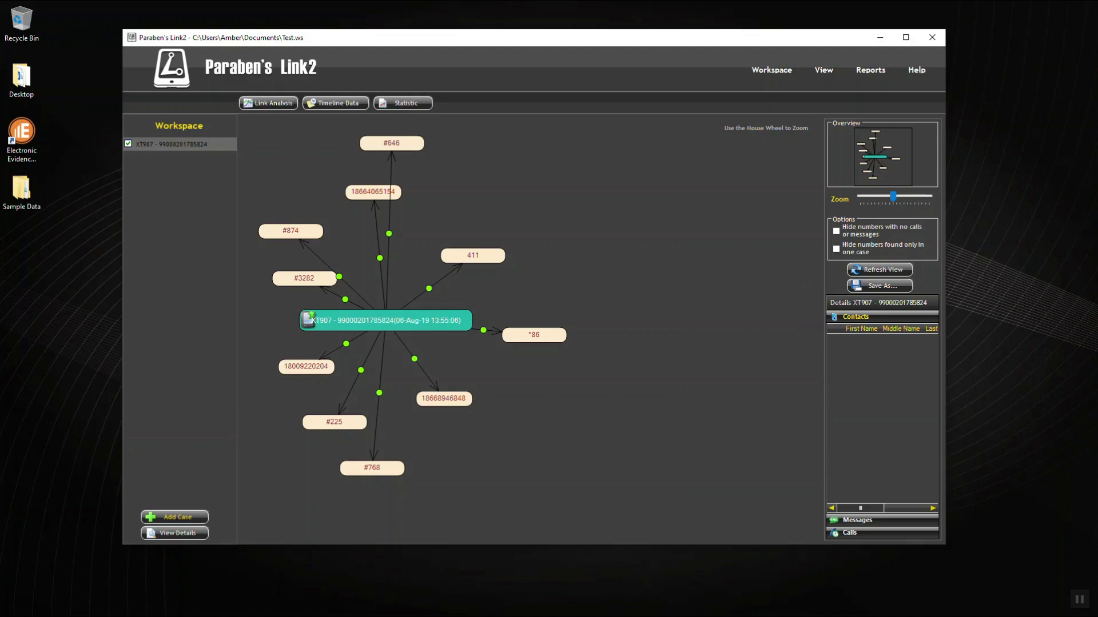
click(857, 520)
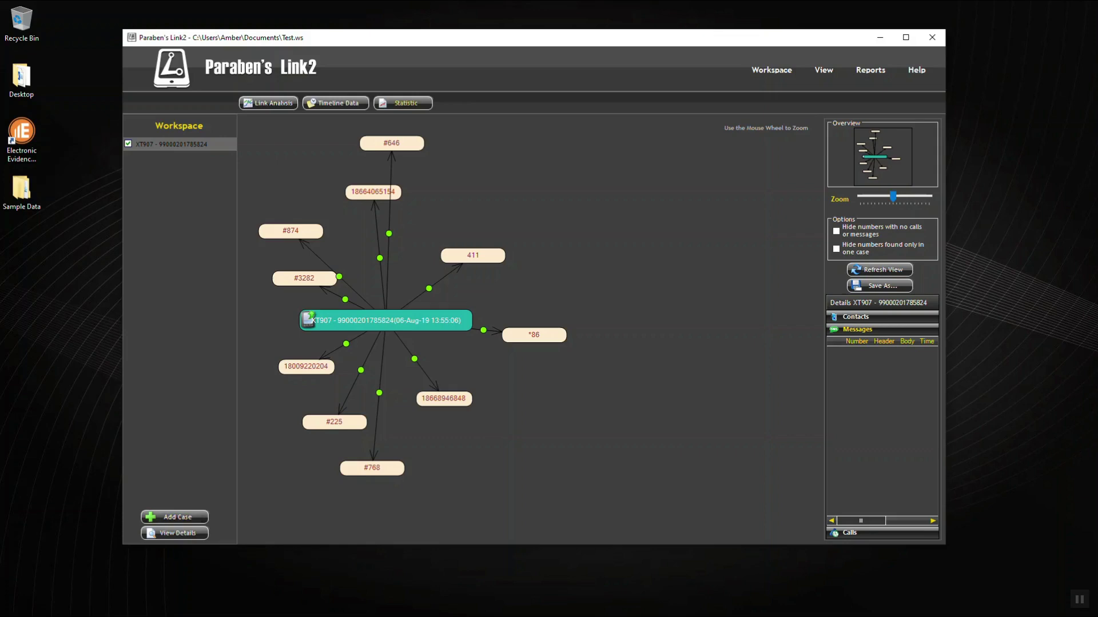
click(403, 103)
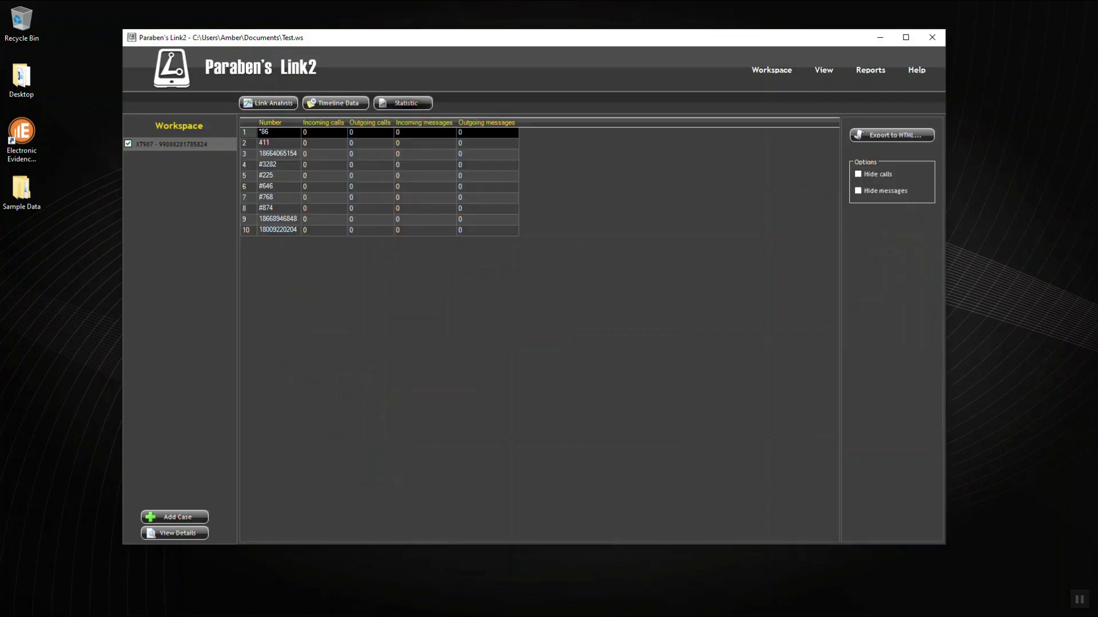
click(335, 103)
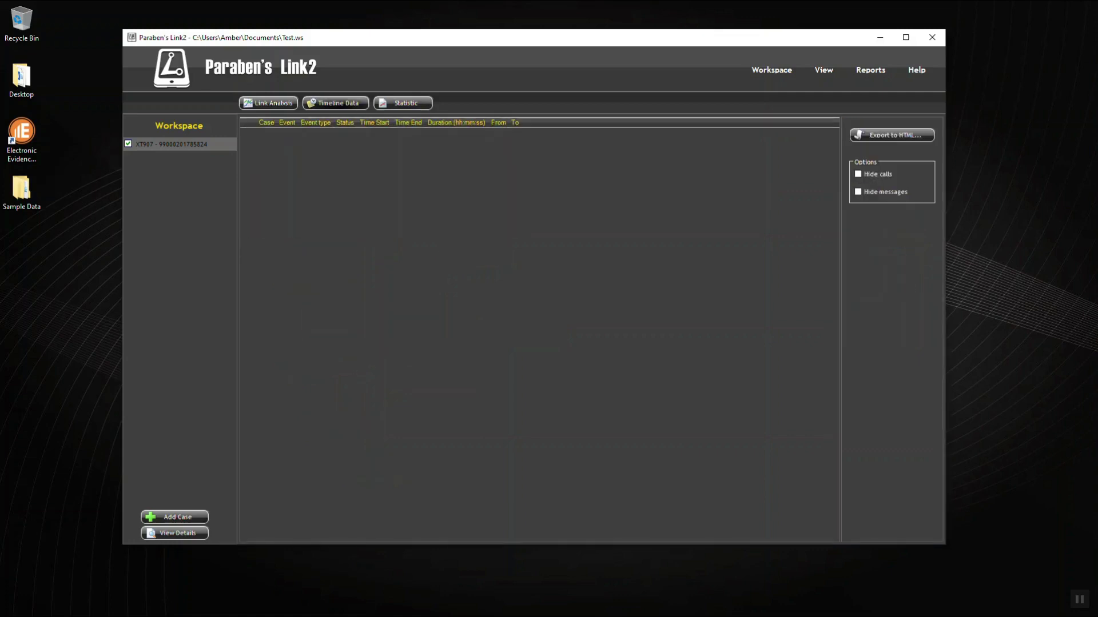
click(268, 102)
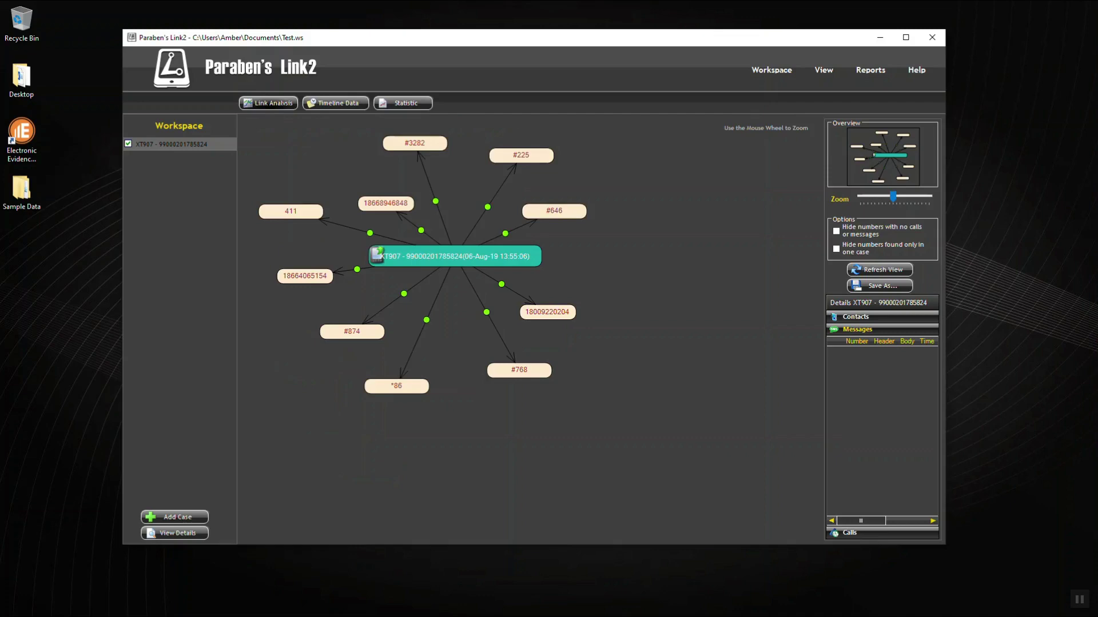